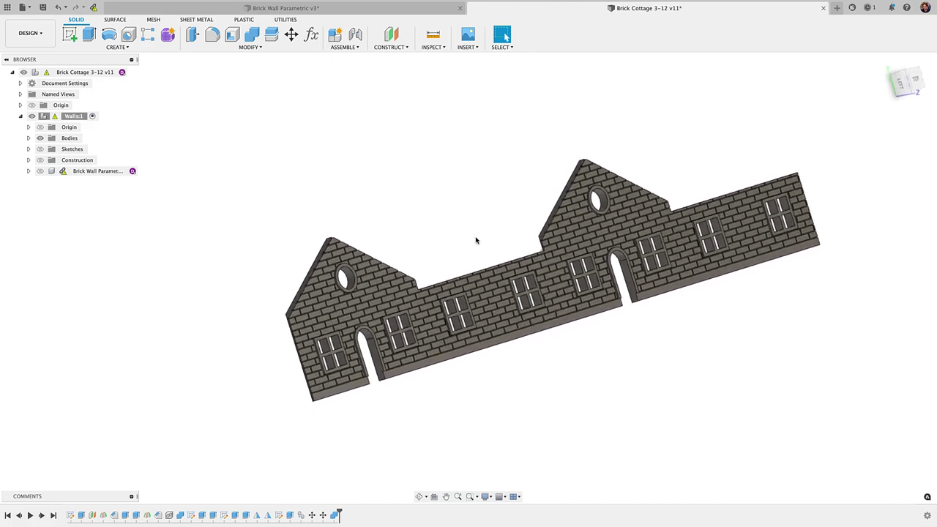
Step: Examine the cottage's brick-patterned walls and the separate parametric brick wall grid from several angles
scroll(476, 240, "up", 6)
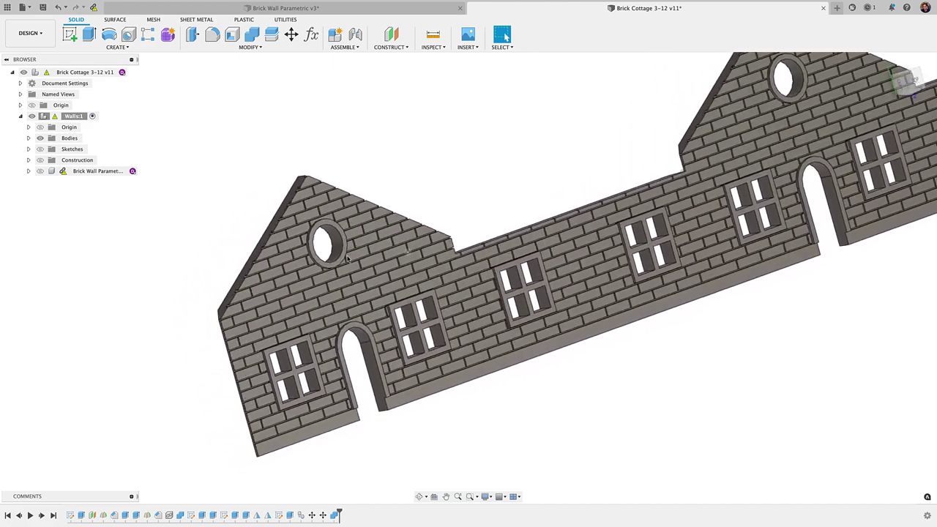
scroll(348, 259, "left", 2, "shift")
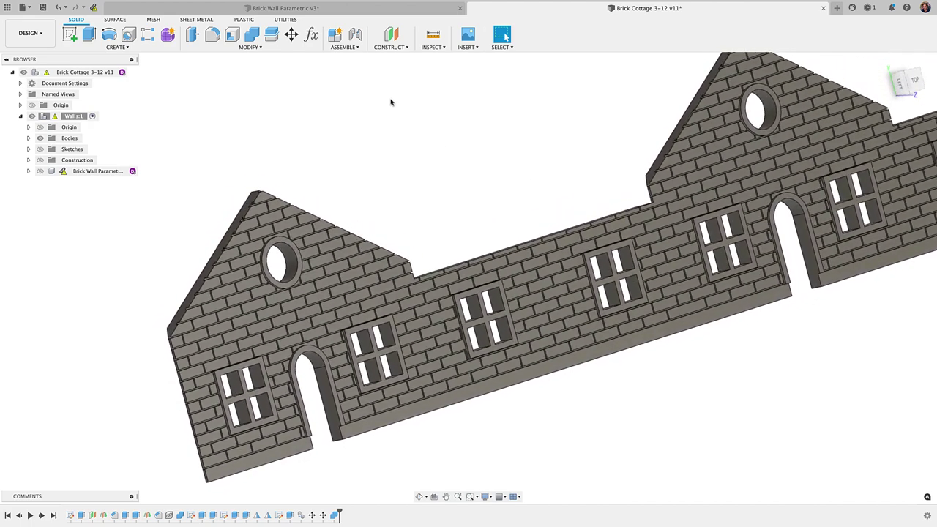
left_click(351, 10)
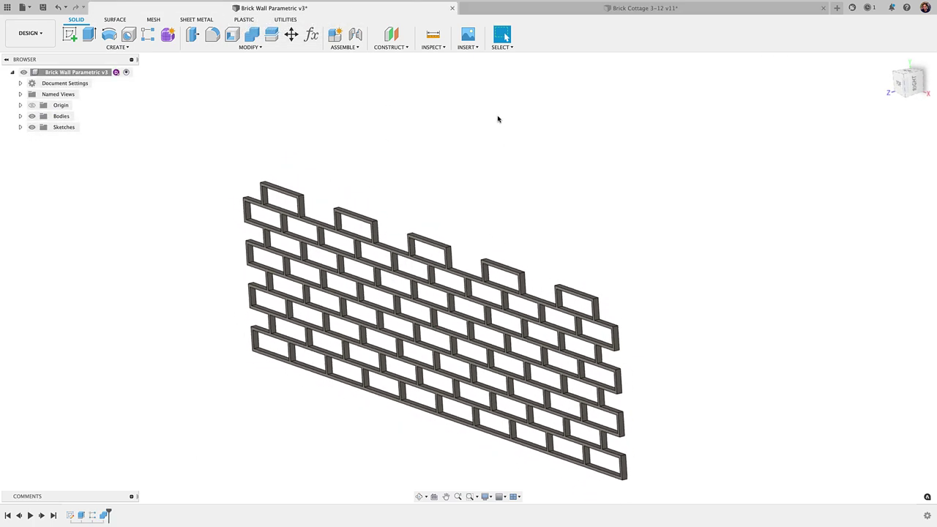
left_click(644, 8)
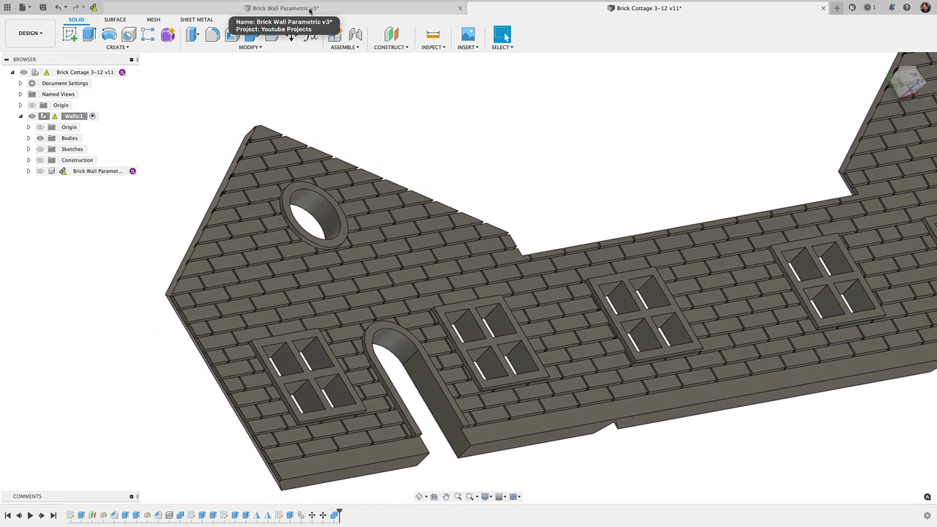
left_click(285, 8)
middle_click_drag(406, 191, 370, 184, "shift")
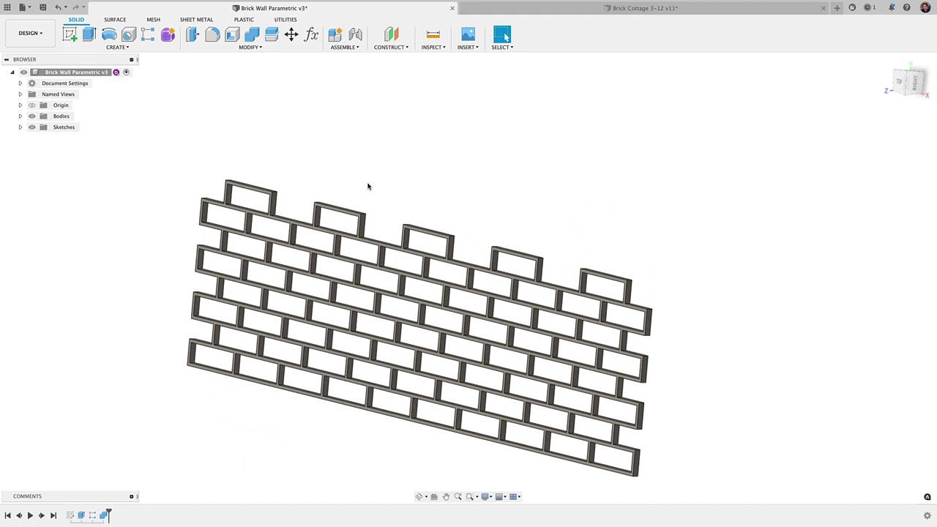
Step: Create a new design and start a sketch on the front plane
left_click(836, 8)
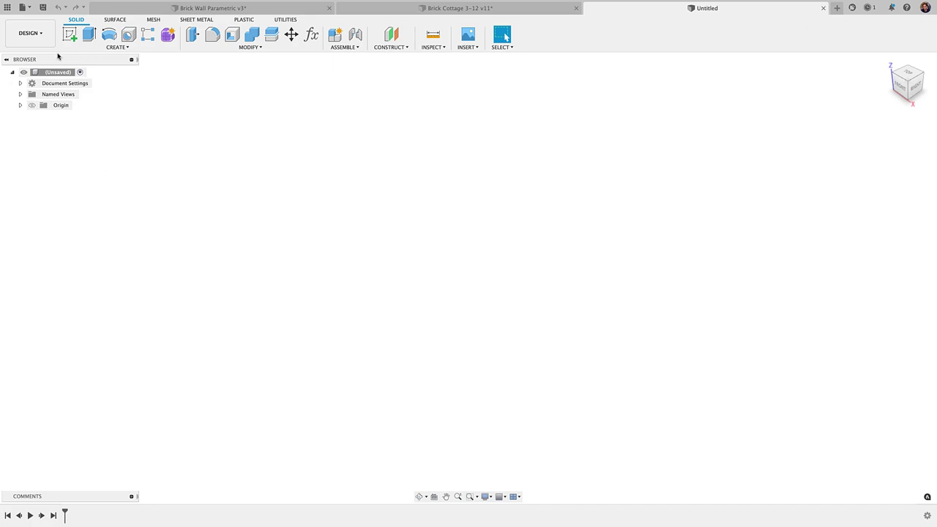
left_click(70, 34)
left_click(492, 269)
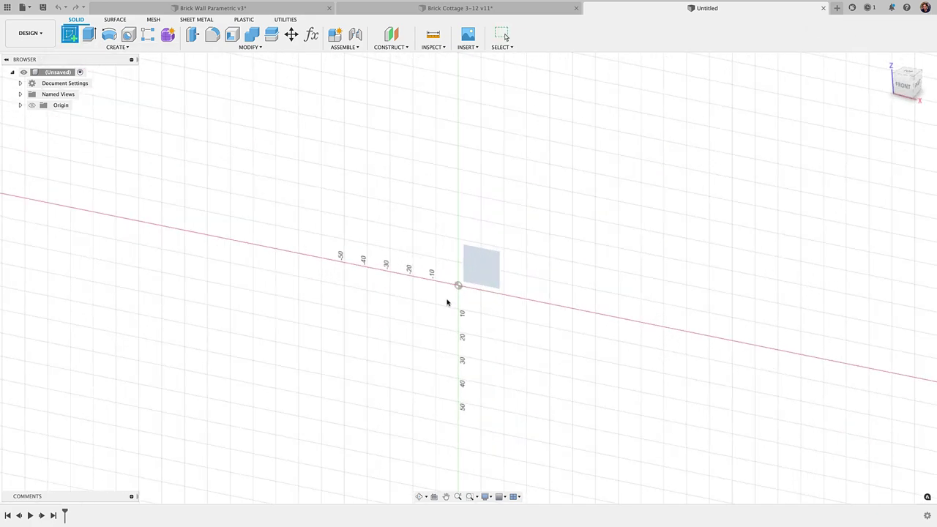
Step: Draw a rectangle from the origin, 4.5 mm wide and 1.5 mm high, for the first brick
scroll(445, 299, "up", 5)
middle_click_drag(453, 292, 367, 324)
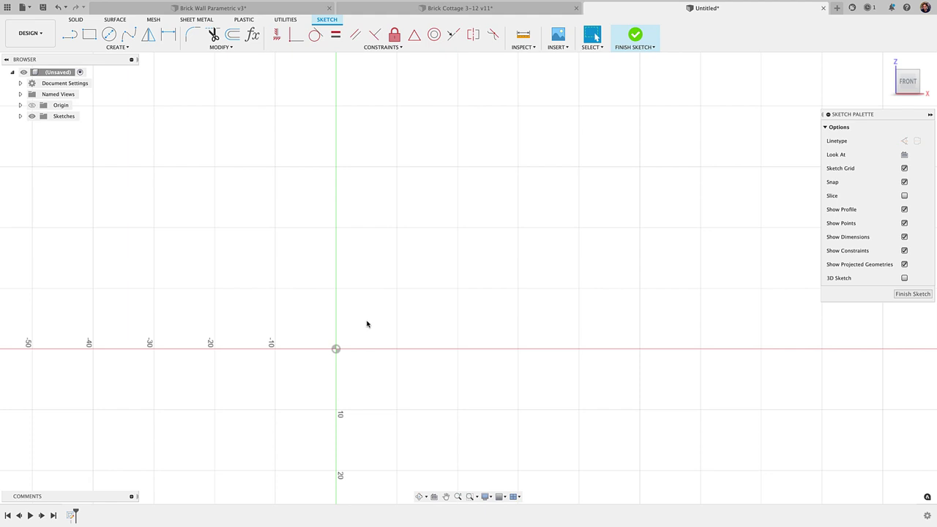
key("r")
left_click(336, 349)
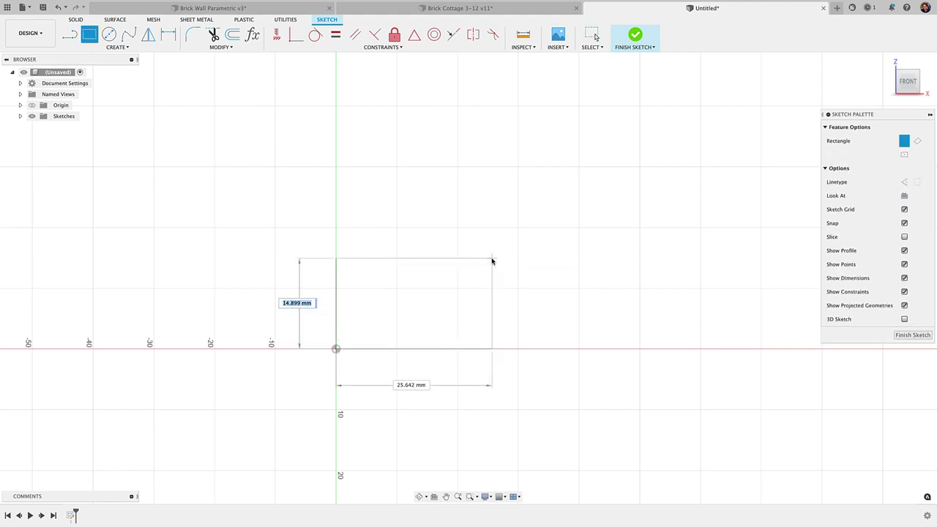
type("4.5")
key("Tab")
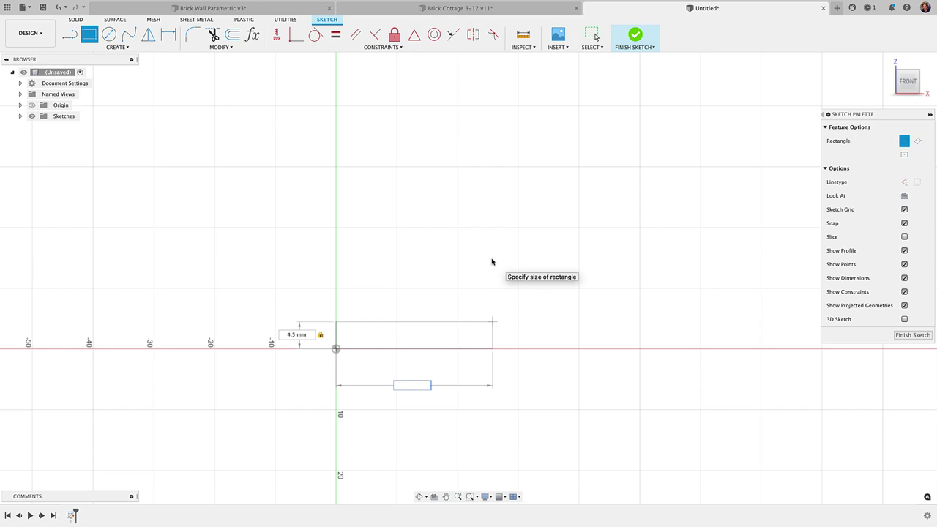
type("4.5")
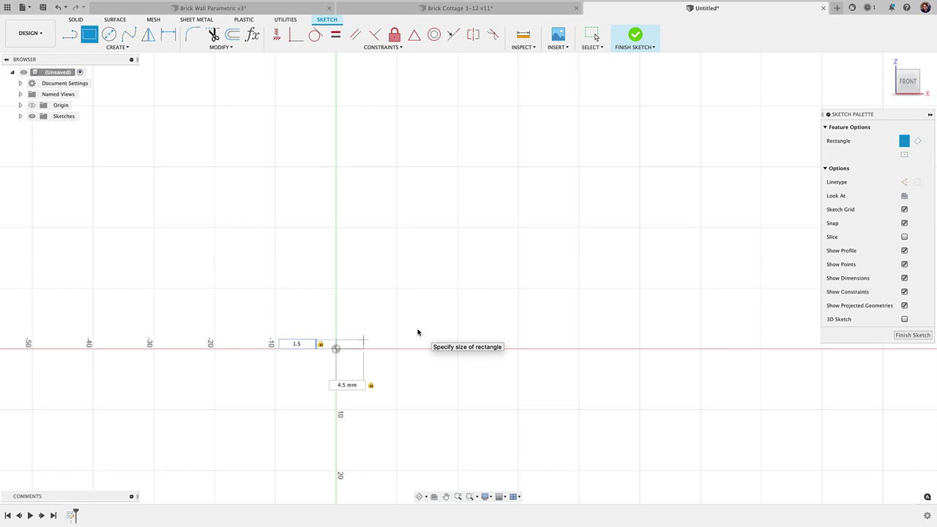
Step: Reposition the first brick's width and height dimensions closer to the rectangle
left_click_drag(301, 466, 305, 365)
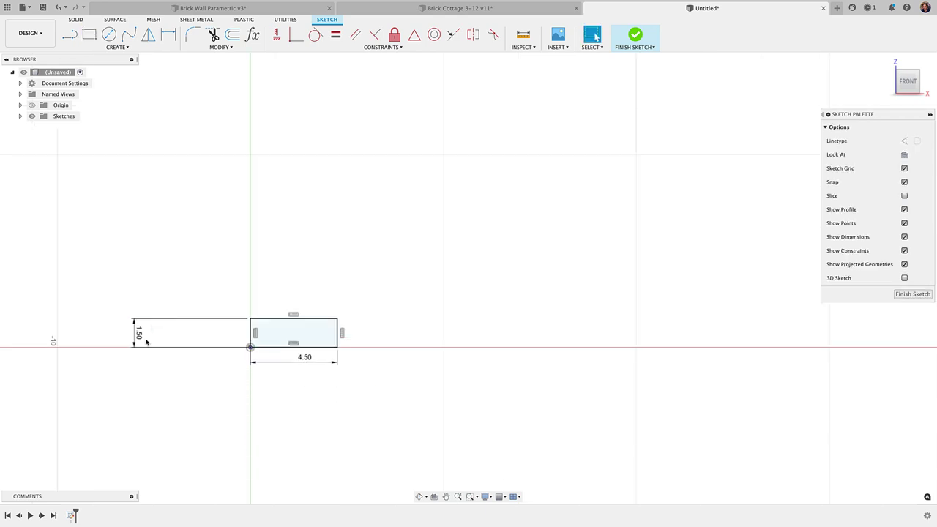
left_click_drag(137, 335, 182, 337)
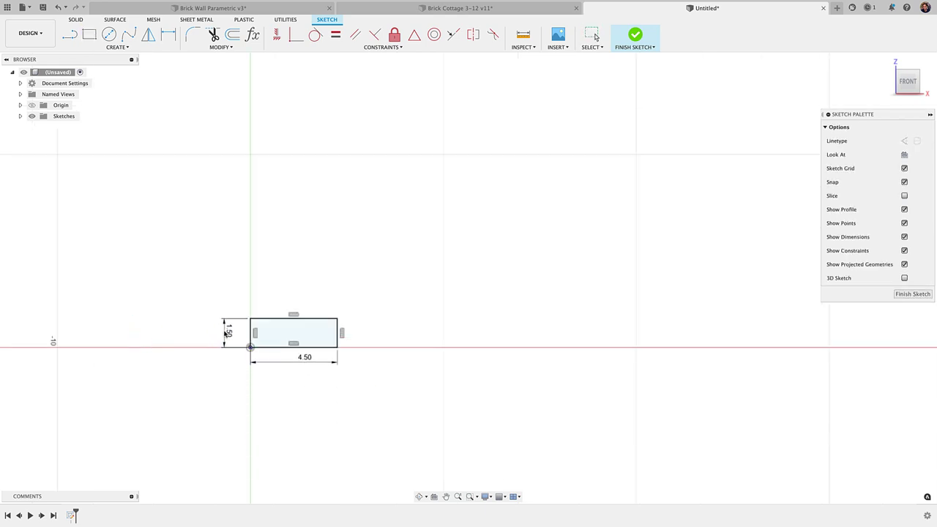
scroll(295, 344, "up", 5)
middle_click_drag(308, 345, 403, 342)
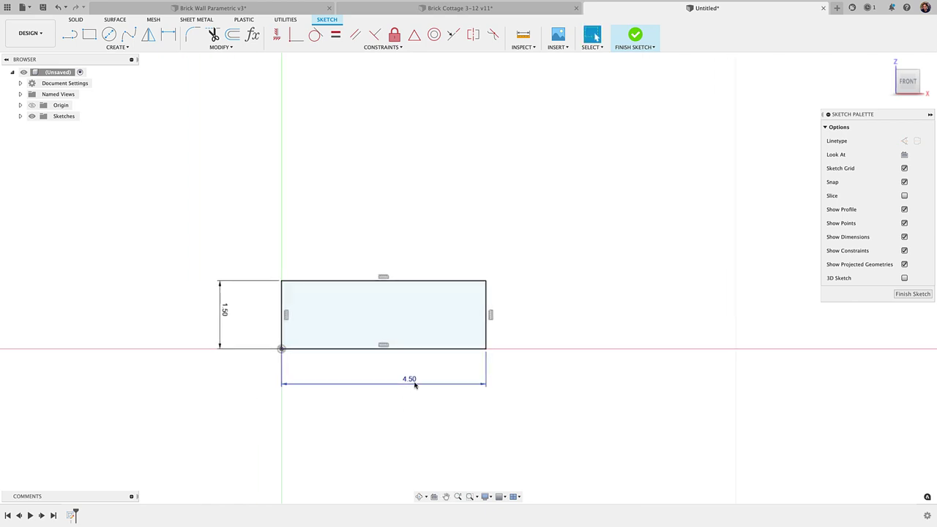
left_click_drag(414, 385, 419, 368)
left_click_drag(224, 309, 256, 309)
Step: Draw a second separate rectangle beside the first brick, 4.5 mm wide and 1.5 mm high
scroll(301, 309, "right", 5)
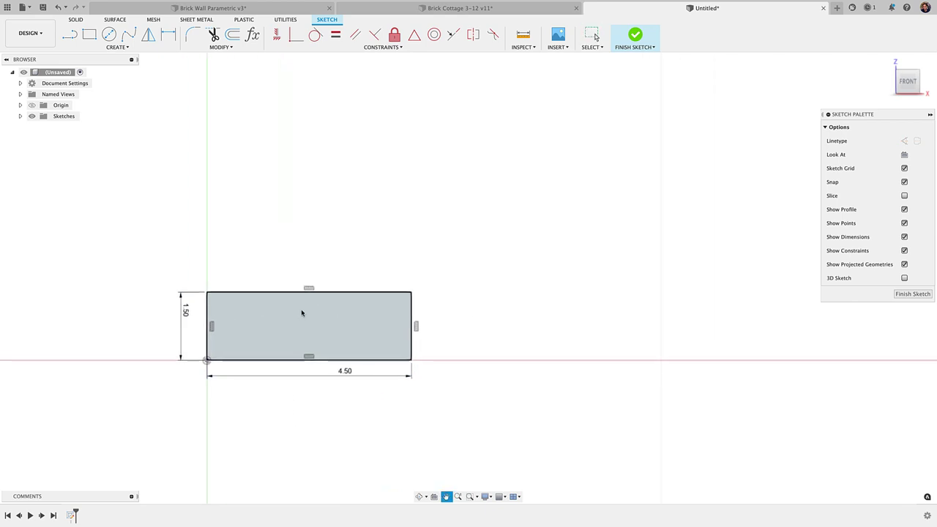
key("r")
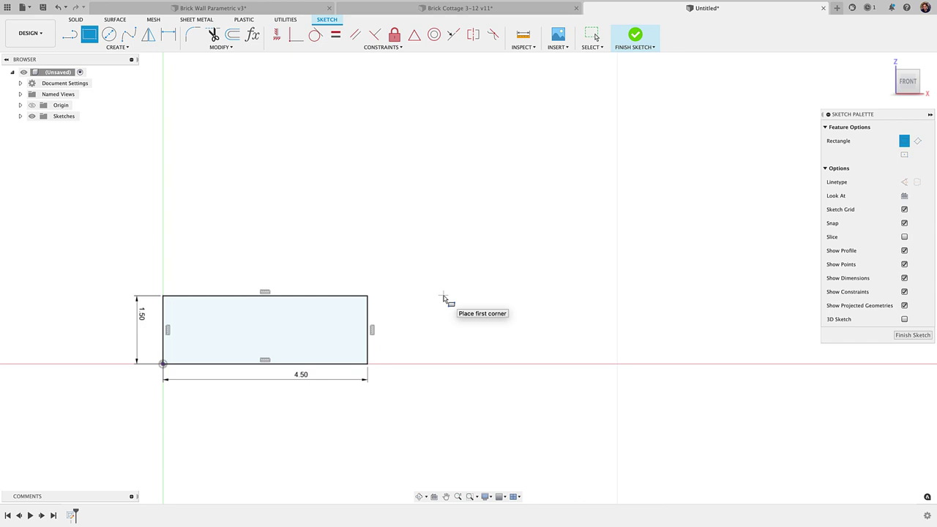
scroll(454, 320, "down", 2)
scroll(461, 301, "left", 5)
left_click(468, 260)
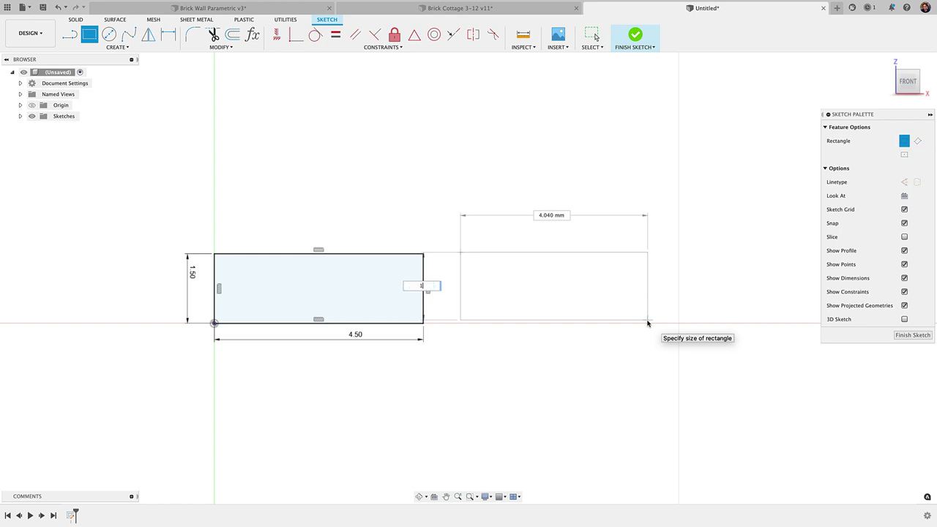
type("1.5")
key("Tab")
type("4.5")
key("Return")
key("Escape")
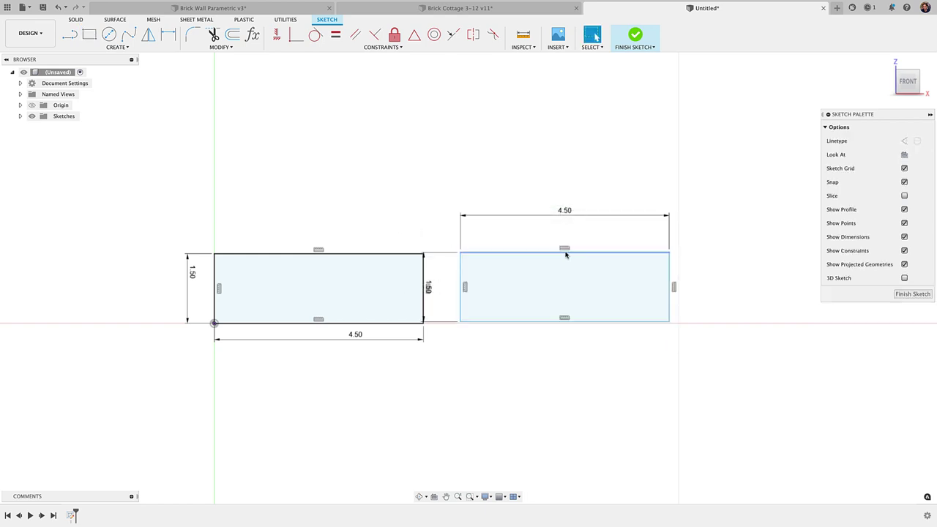
Step: Move the second rectangle aside, then make its near side and top edge collinear with the first brick's facing side and top edge
left_click_drag(565, 251, 598, 261)
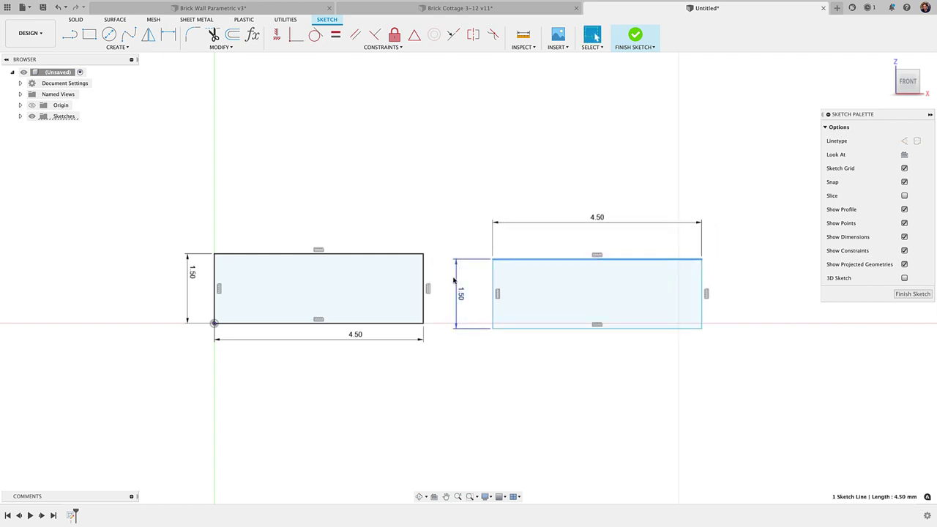
key("Escape")
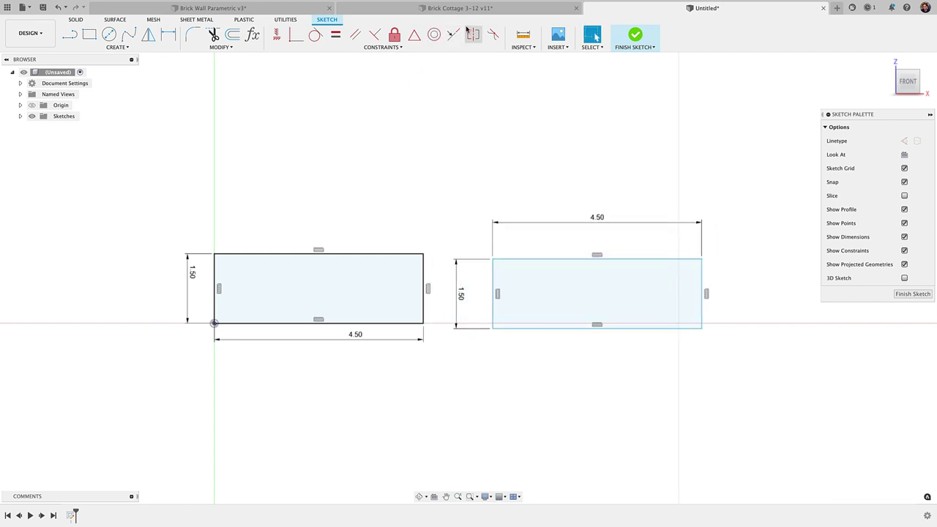
left_click(453, 34)
left_click(494, 278)
left_click(423, 285)
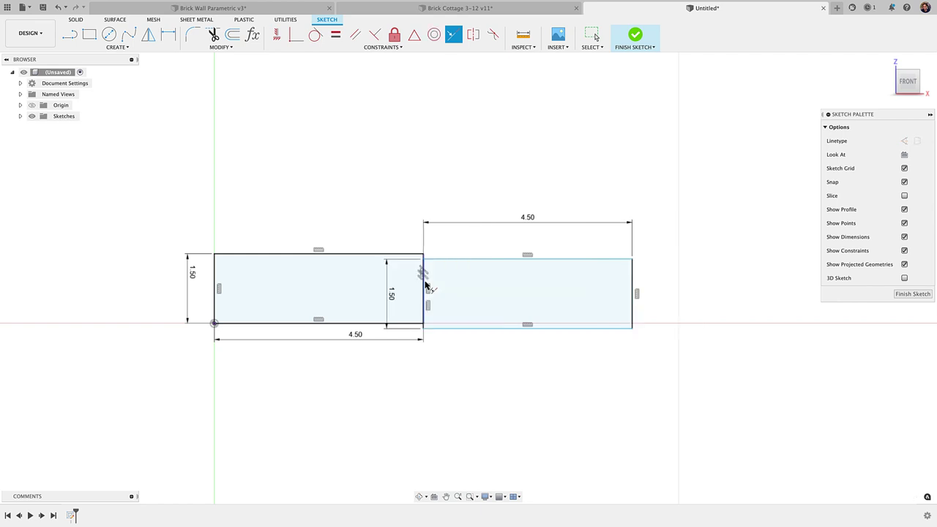
left_click(361, 255)
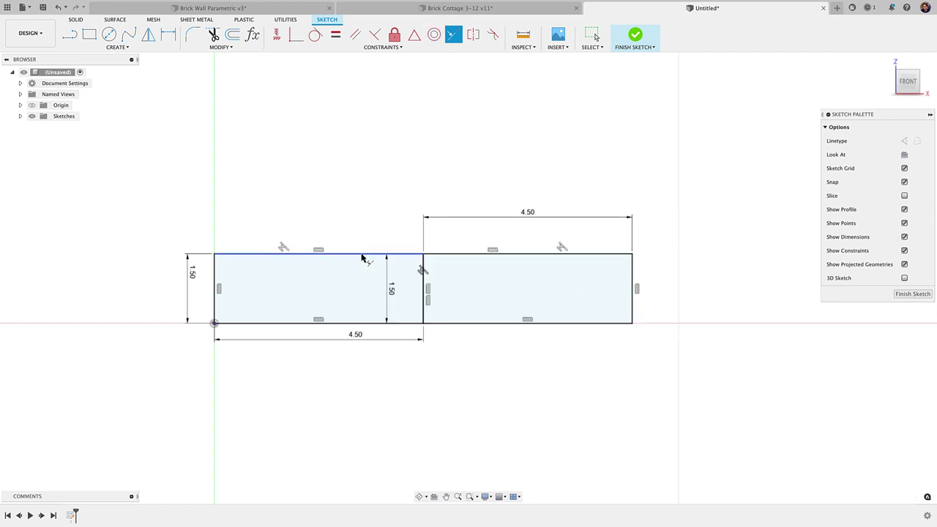
key("Escape")
Step: Draw a third rectangle above the two bricks, 4.5 mm wide and 1.5 mm high
key("r")
left_click(297, 151)
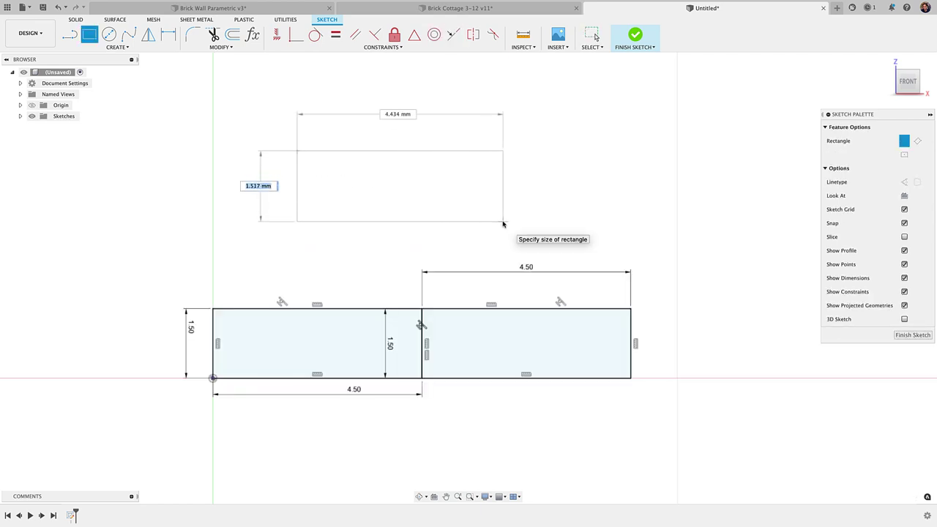
type("1.5")
key("Tab")
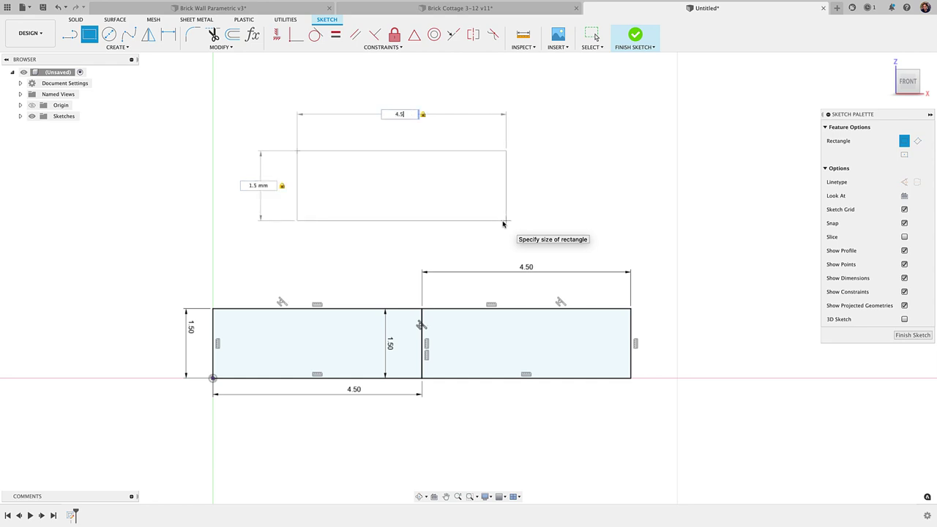
key("Return")
key("Escape")
Step: Apply a midpoint constraint between the upper rectangle's bottom edge and the top corner shared by the two lower bricks
left_click(413, 38)
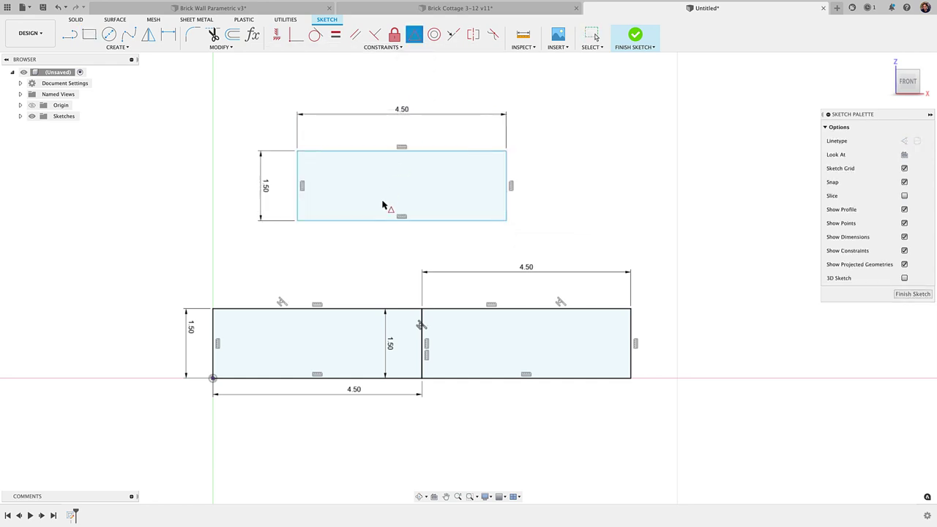
left_click(378, 220)
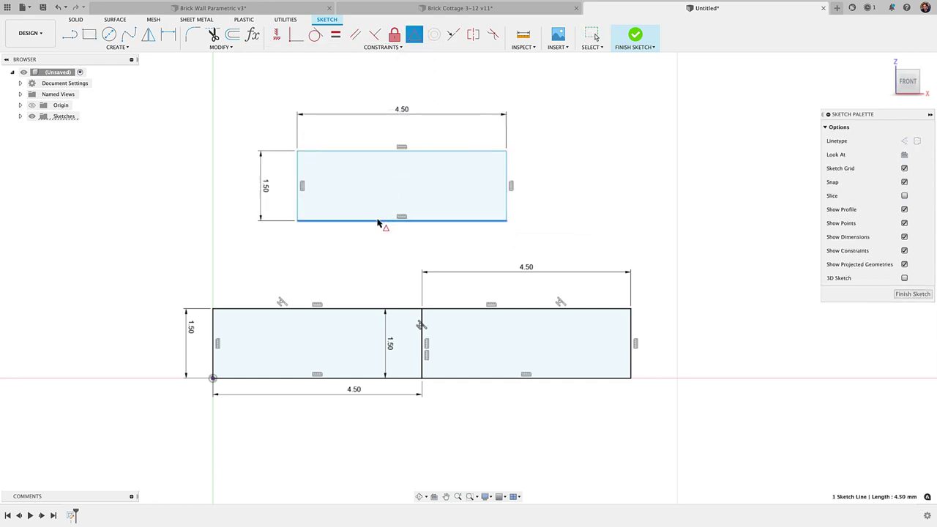
left_click(421, 309)
key("Escape")
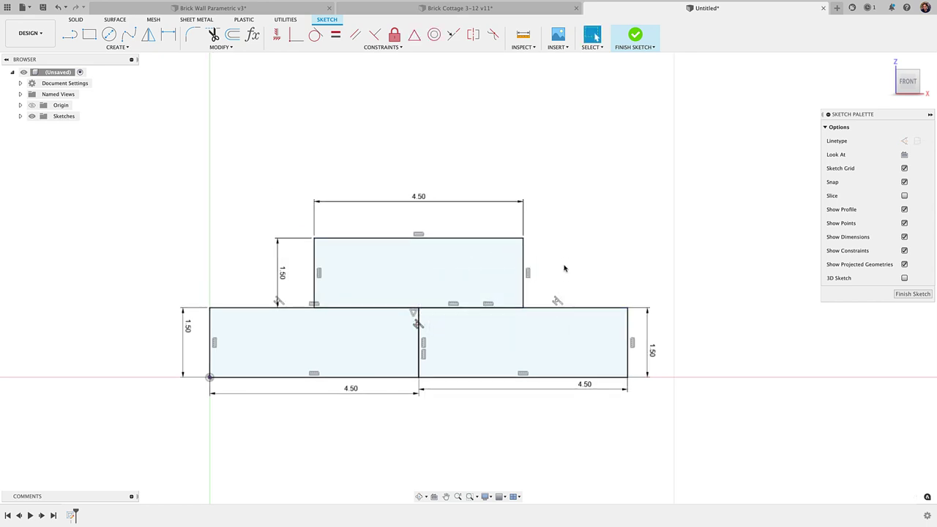
Step: Start an Extrude of the thin type and select all three brick outlines as profiles
key("e")
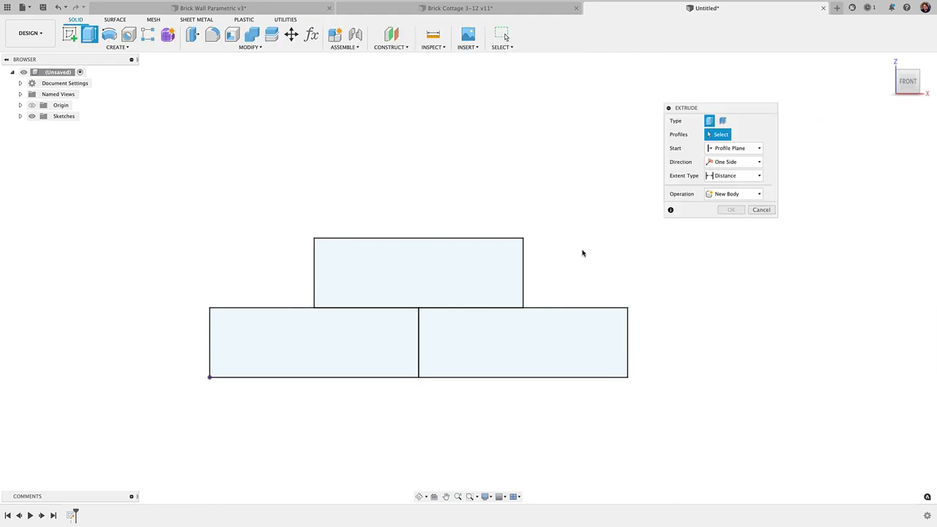
left_click(721, 122)
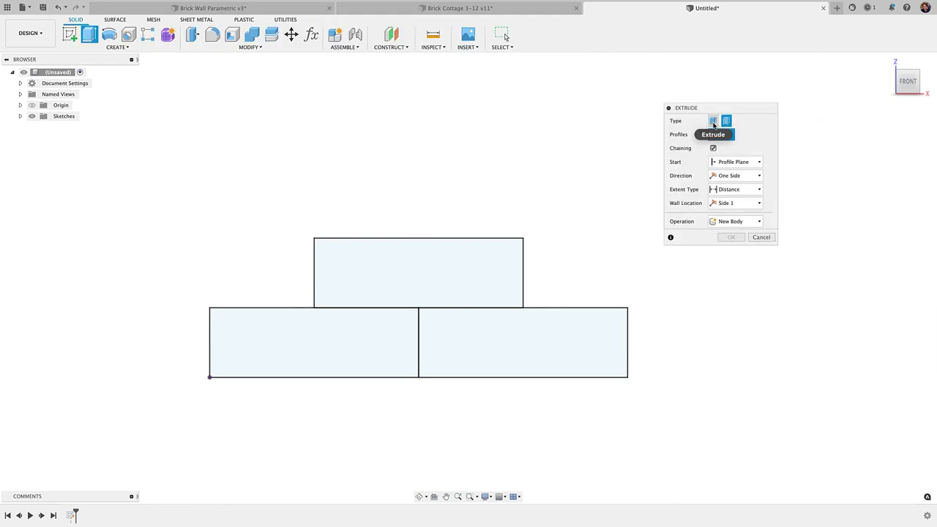
left_click(470, 239)
left_click(269, 311)
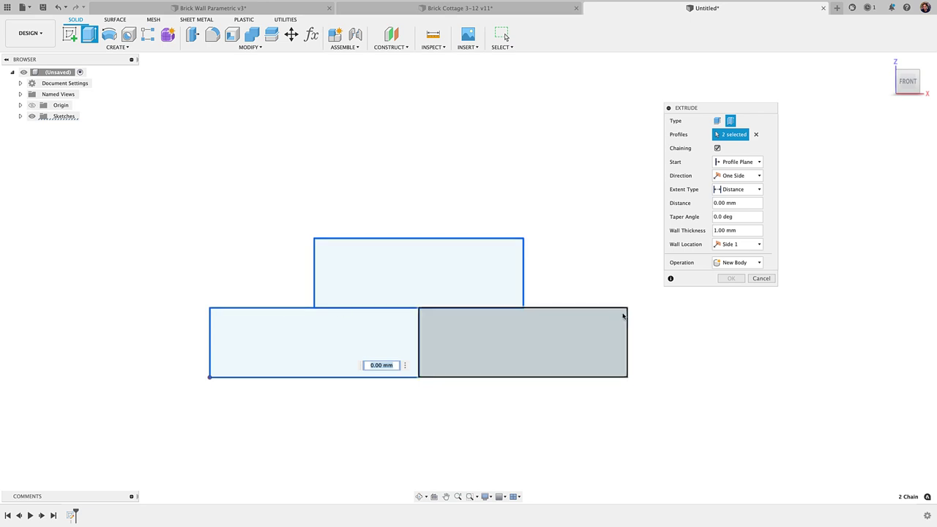
left_click(544, 341)
scroll(510, 335, "up", 4)
scroll(511, 335, "down", 4)
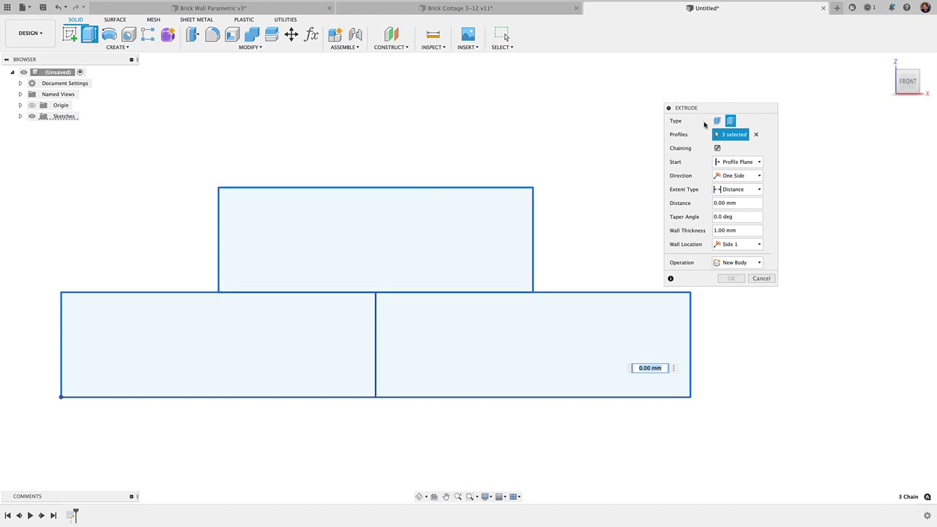
Step: Thin-extrude the three brick outlines 0.4 mm with a 0.2 mm wall thickness centred on the profiles, as a new body
left_click_drag(711, 110, 651, 96)
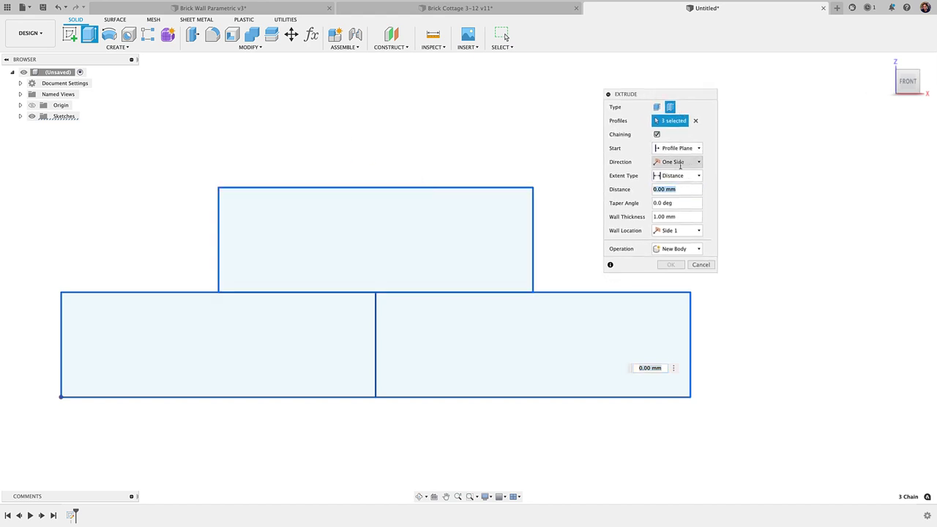
left_click(648, 216)
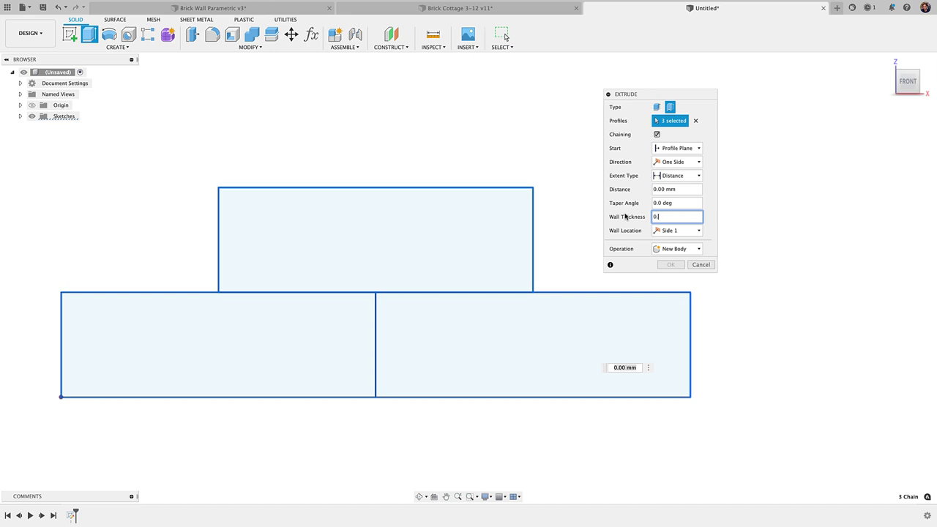
left_click_drag(681, 190, 608, 184)
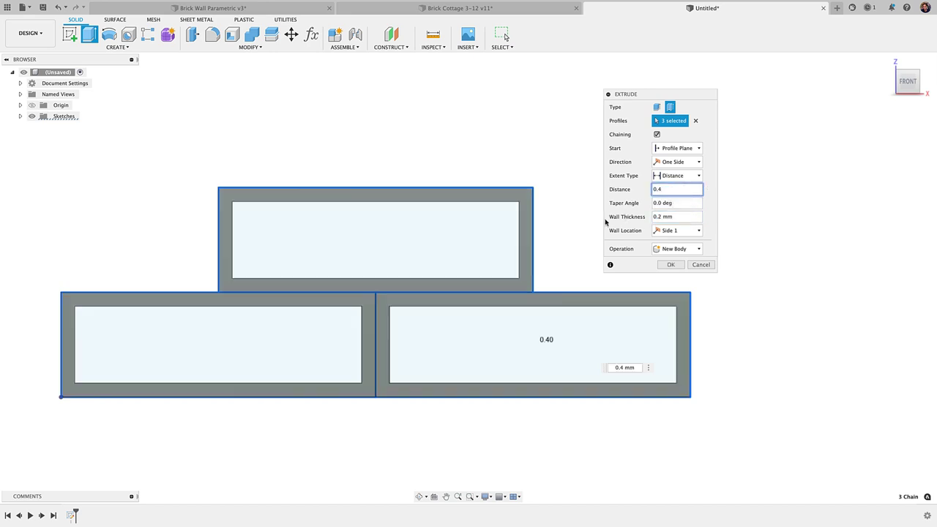
left_click(673, 230)
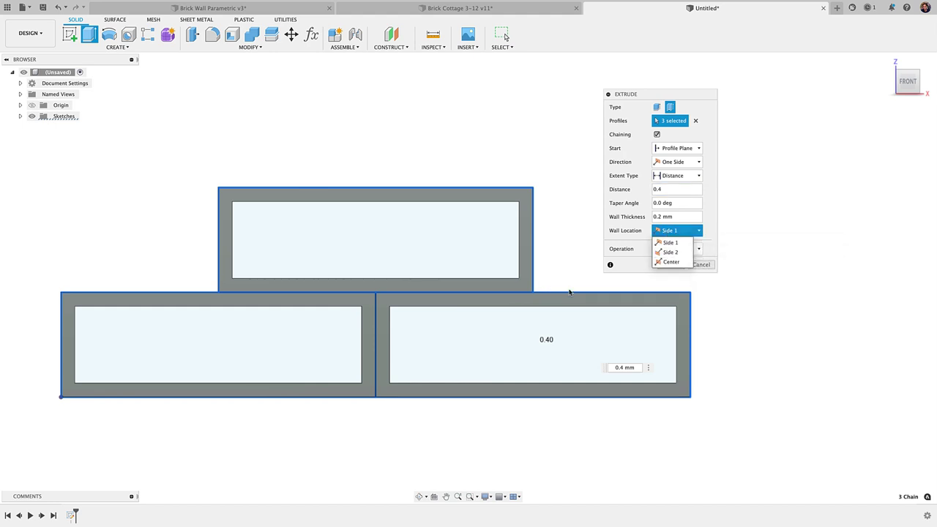
left_click(669, 262)
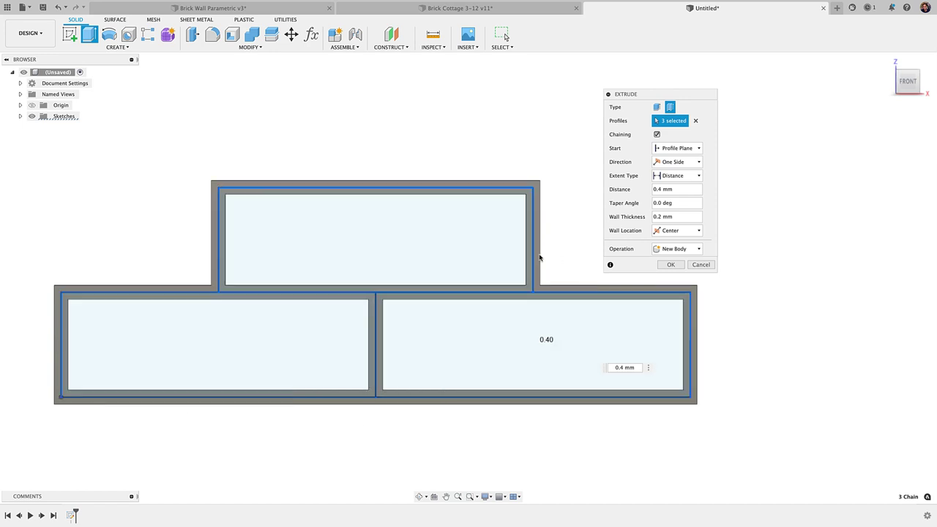
scroll(511, 257, "down", 2)
left_click(669, 264)
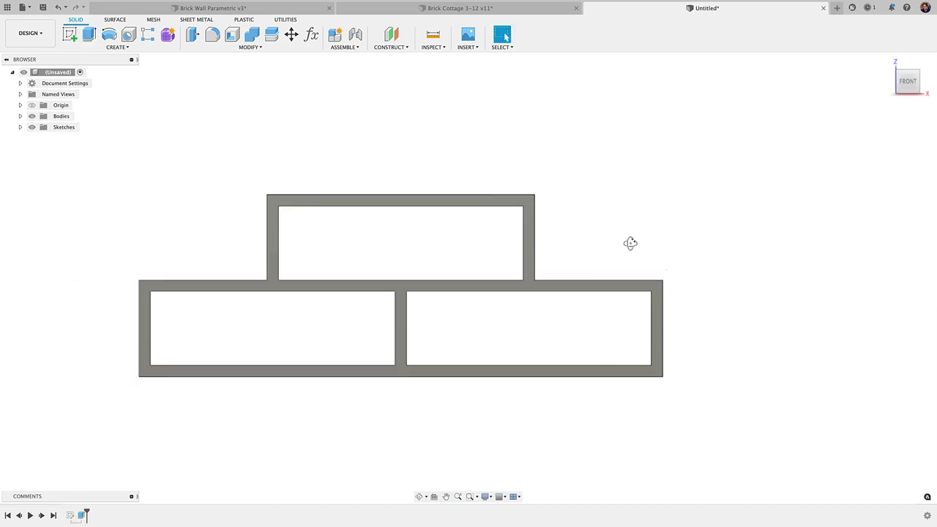
Step: Inspect the thin extrusion at an angle and check its single body by hiding and showing it again
middle_click_drag(630, 242, 611, 261, "shift")
left_click(20, 116)
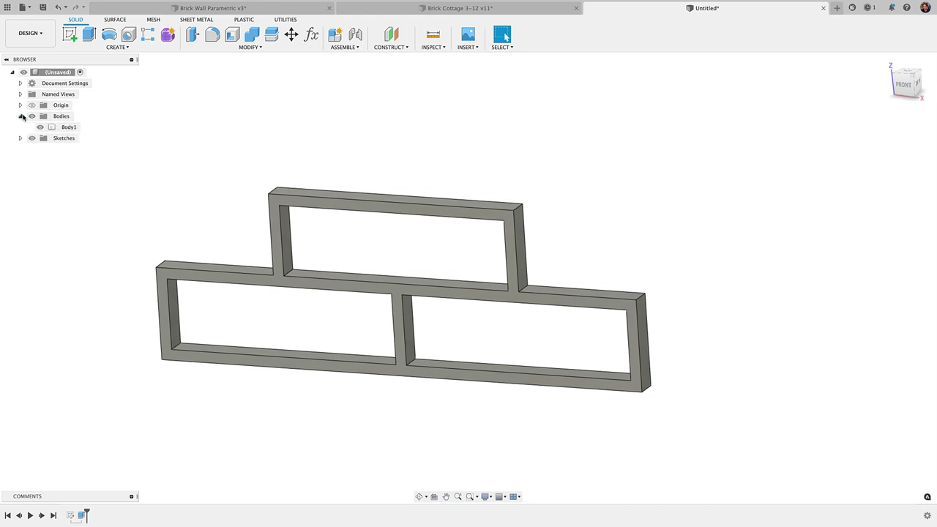
left_click(40, 128)
left_click(40, 128)
Step: Review the body pattern's quantity and distance settings in the Brick Wall Parametric document, then return to the untitled brick model
left_click(214, 11)
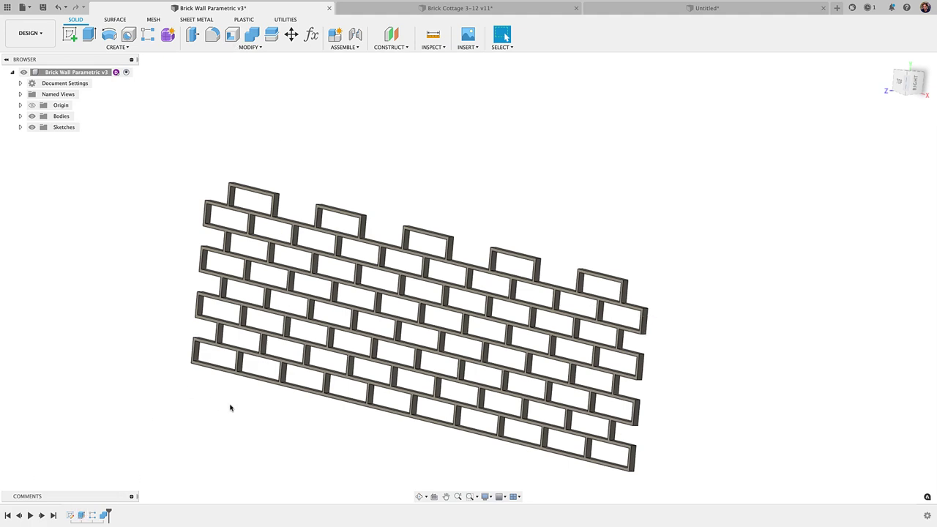
double_click(92, 516)
left_click_drag(656, 101, 607, 124)
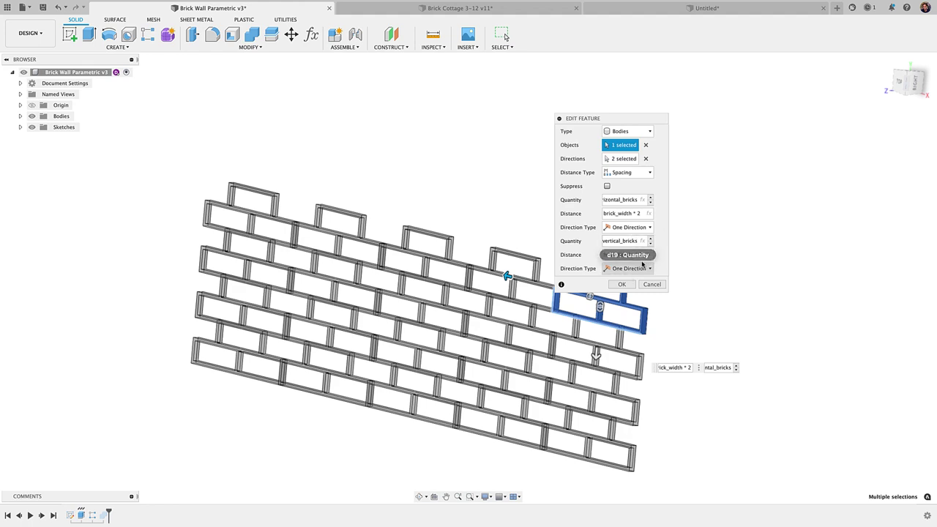
left_click(652, 284)
left_click(630, 9)
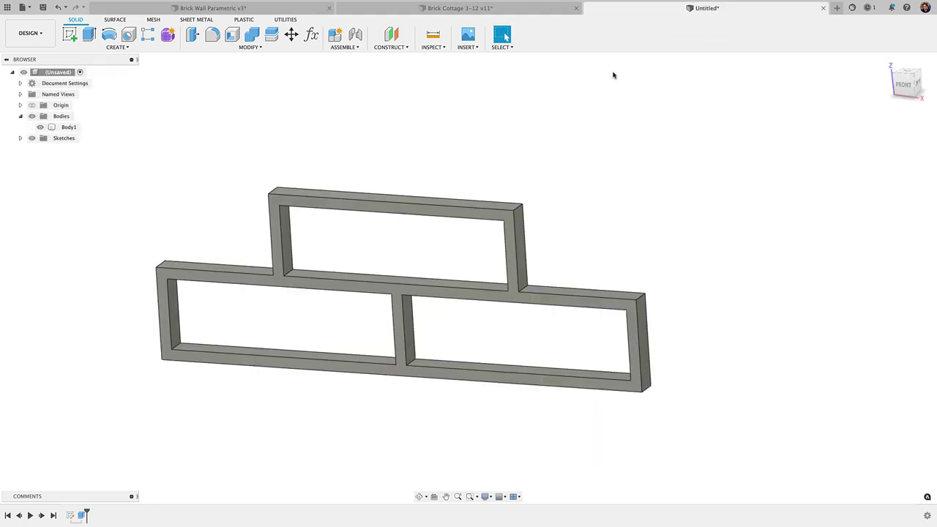
mouse_move(552, 210)
middle_mouse_down("shift")
mouse_move(561, 203)
mouse_move(541, 201)
middle_mouse_up("shift")
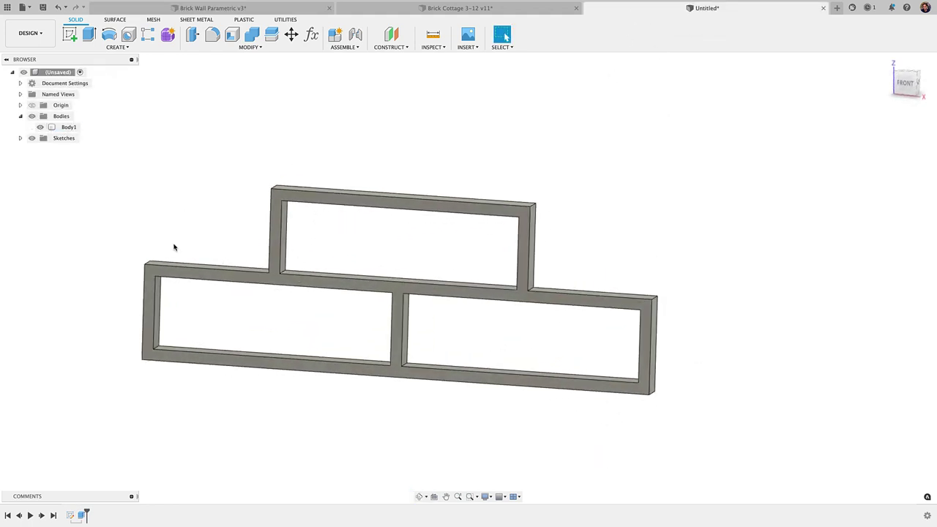
middle_click_drag(588, 267, 576, 256, "shift")
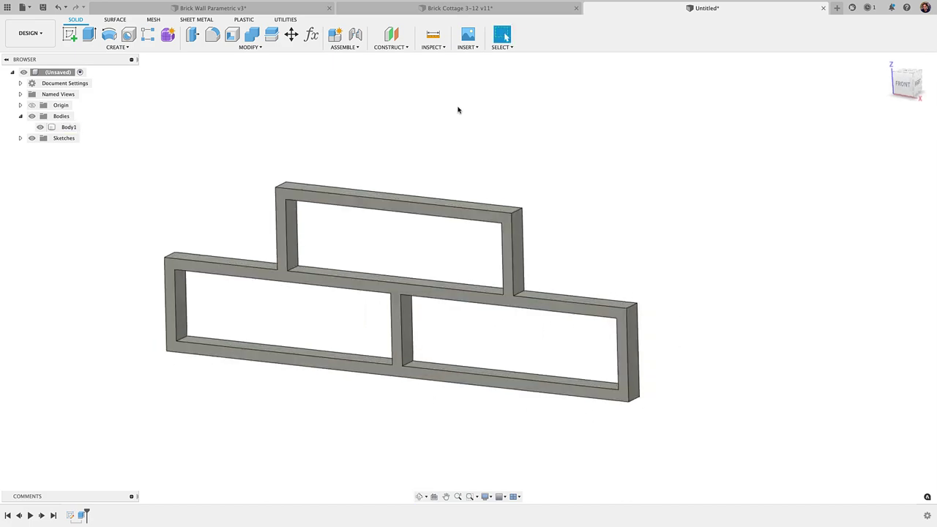
Step: Switch to the Brick Cottage document and roll its design history back to before the door and window openings
left_click(463, 9)
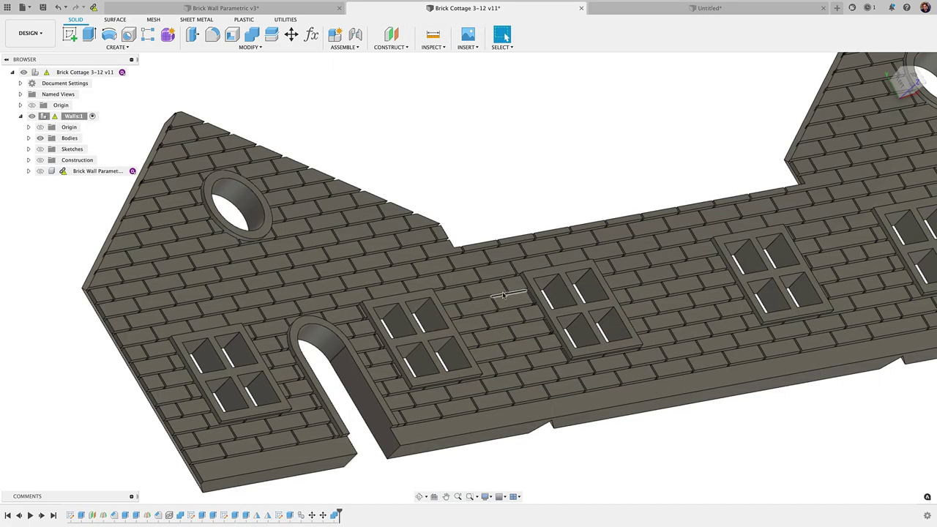
scroll(499, 266, "down", 10)
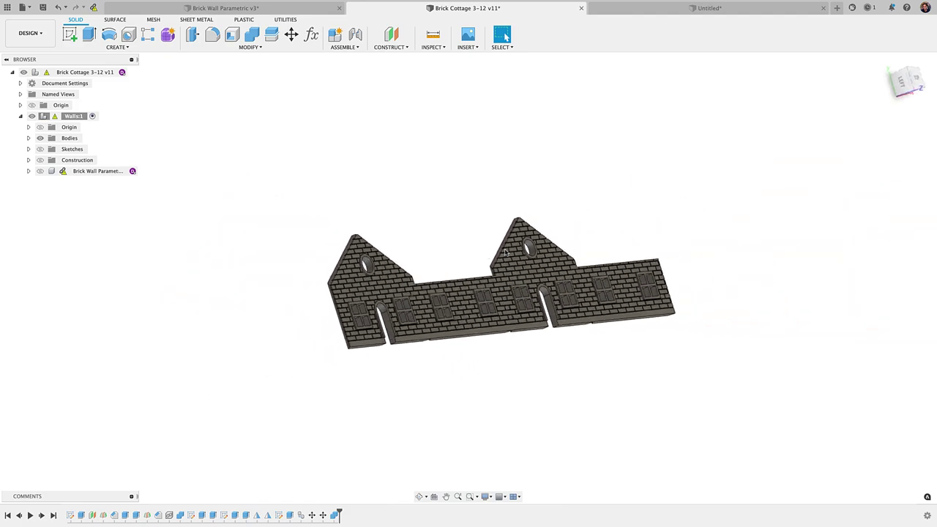
scroll(505, 253, "up", 5)
mouse_move(498, 268)
middle_mouse_down("shift")
mouse_move(506, 253)
mouse_move(496, 258)
middle_mouse_up("shift")
scroll(505, 252, "up", 3)
scroll(496, 258, "up", 2)
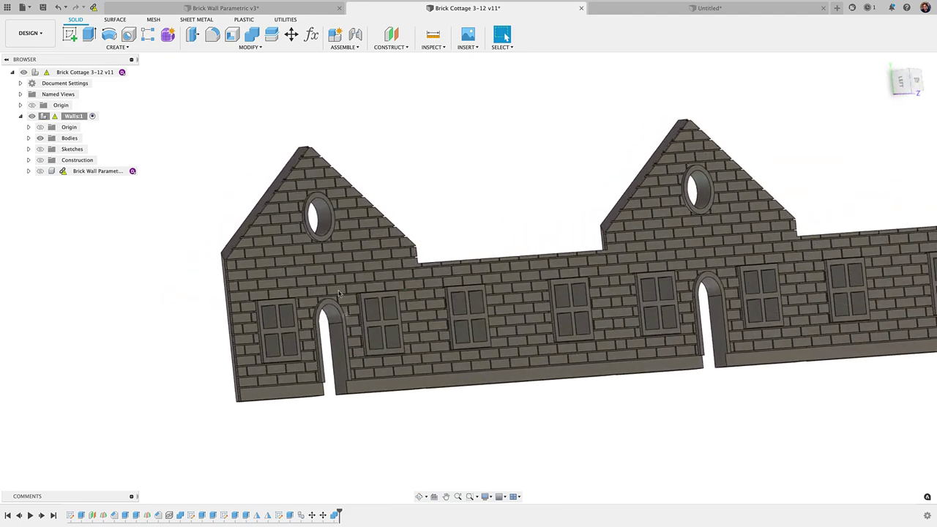
left_click_drag(337, 515, 185, 514)
Step: Start a sketch on the plain inner face of the gable wall and view it square-on
middle_click_drag(317, 427, 68, 34, "shift")
left_click(68, 35)
left_click(658, 453)
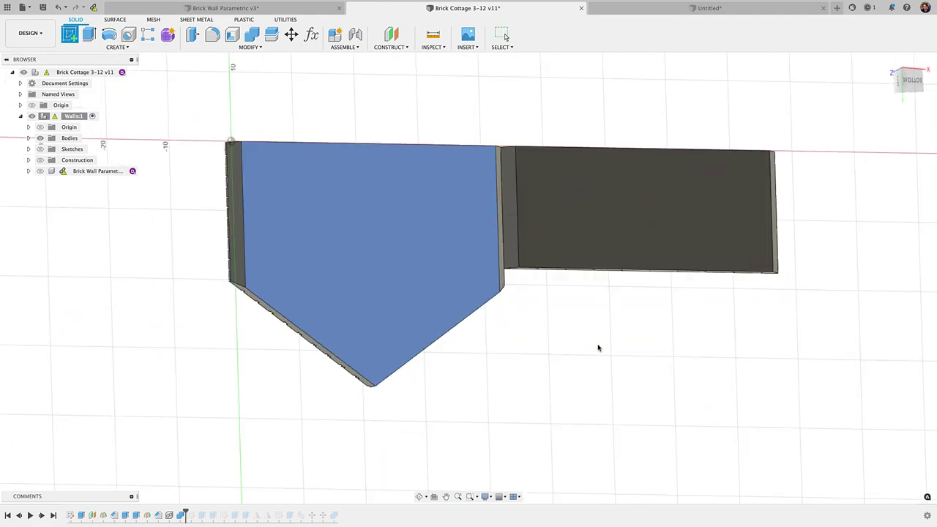
mouse_move(576, 342)
middle_mouse_down("shift")
mouse_move(701, 273)
mouse_move(881, 90)
middle_mouse_up("shift")
left_click(905, 79)
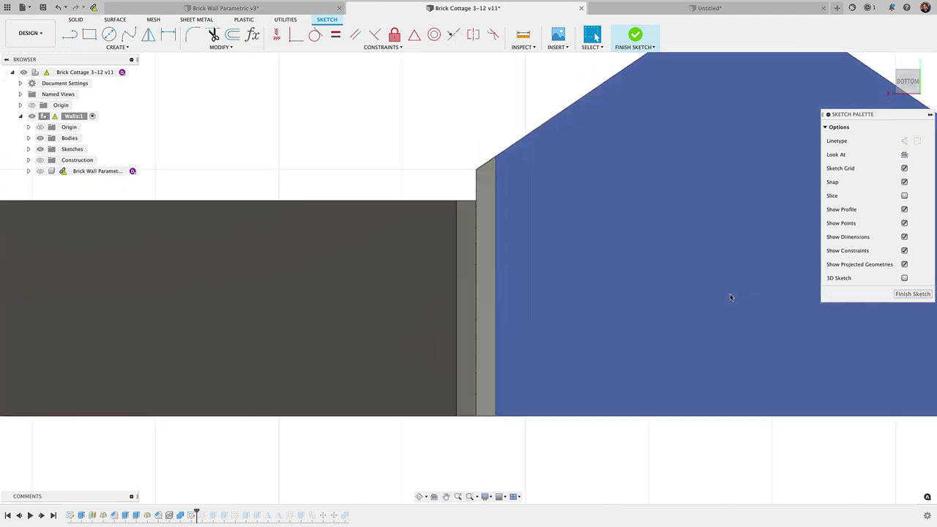
scroll(730, 297, "down", 5)
middle_click_drag(709, 302, 546, 334)
Step: Project the gable face's outline into the sketch and hide the wall body
key("p")
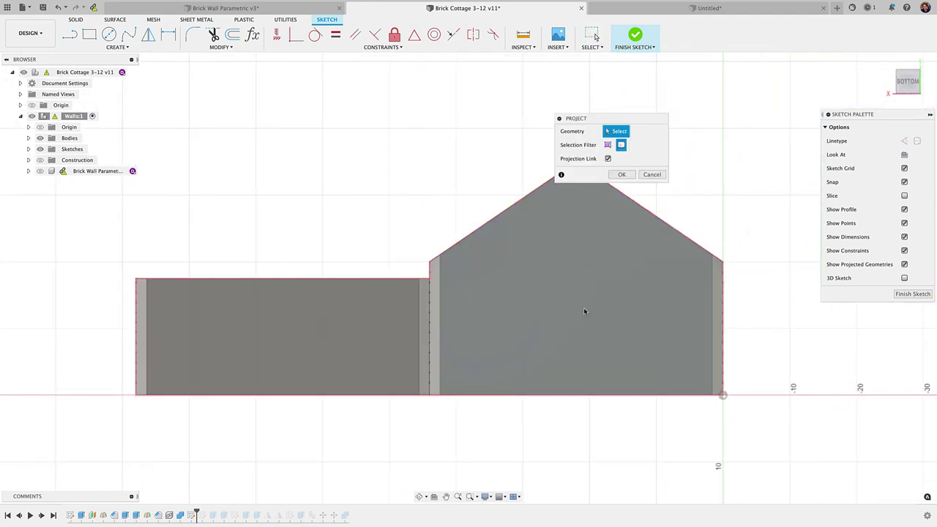
left_click(531, 299)
left_click(623, 176)
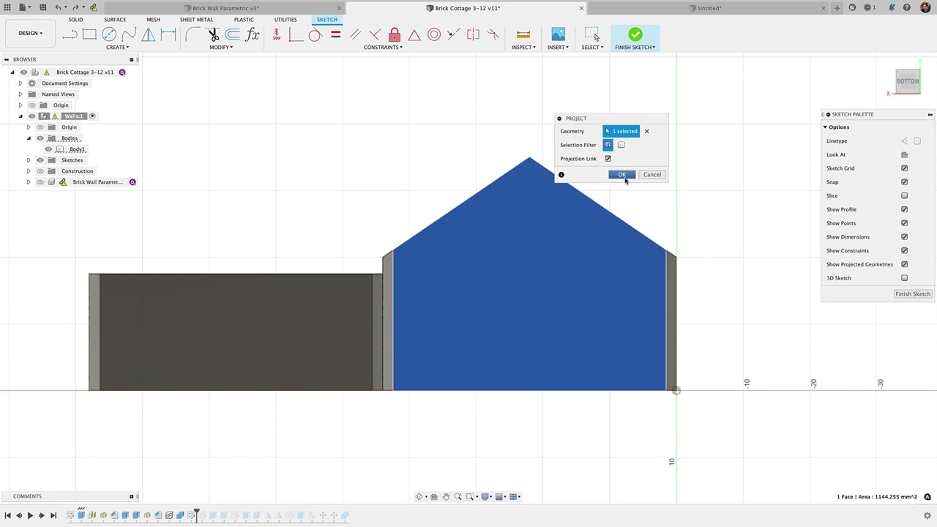
middle_click_drag(620, 227, 565, 246)
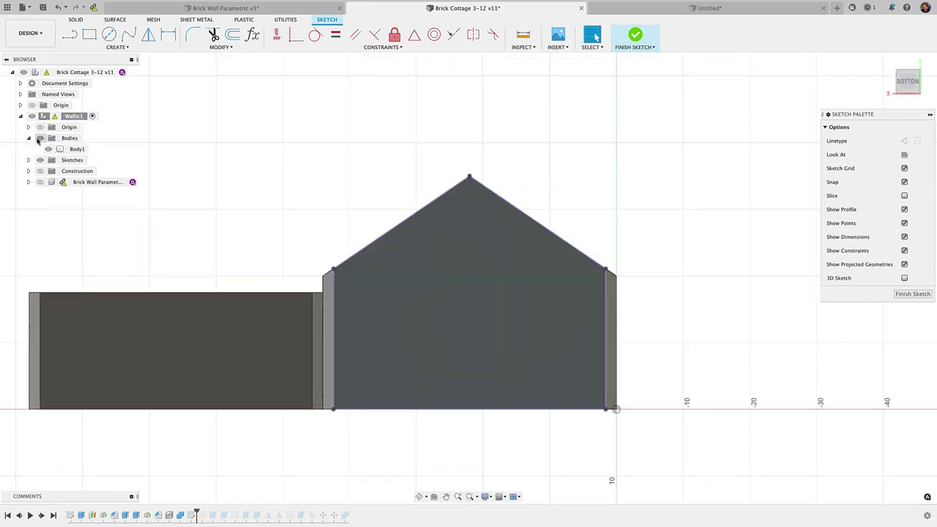
left_click(49, 149)
middle_click_drag(492, 276, 418, 252)
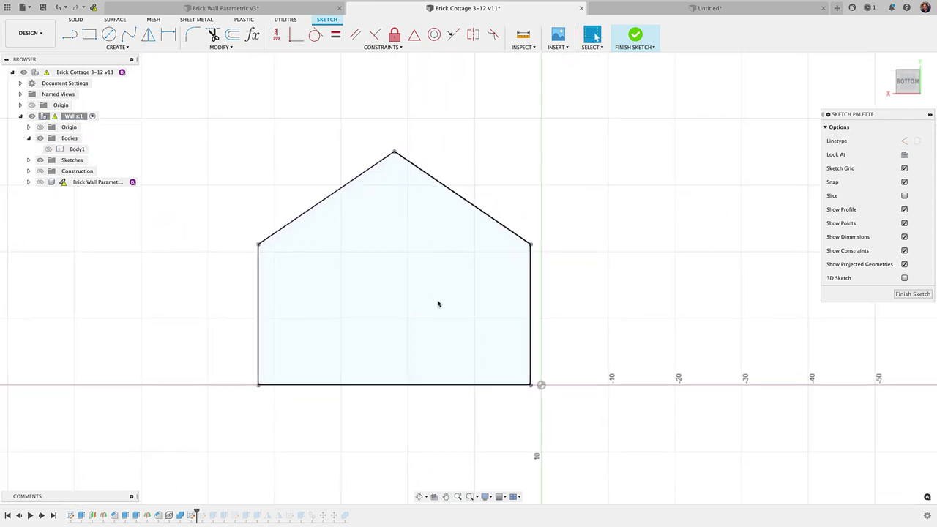
scroll(451, 357, "up", 5)
middle_click_drag(418, 356, 493, 377)
scroll(493, 376, "down", 3)
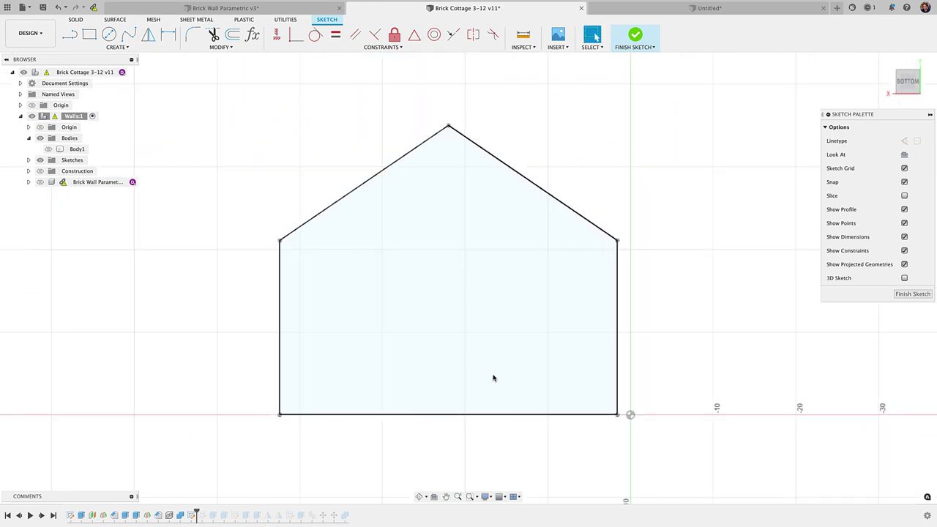
Step: Draw a rectangle 10 mm high and 7 mm wide beside the gable outline
key("r")
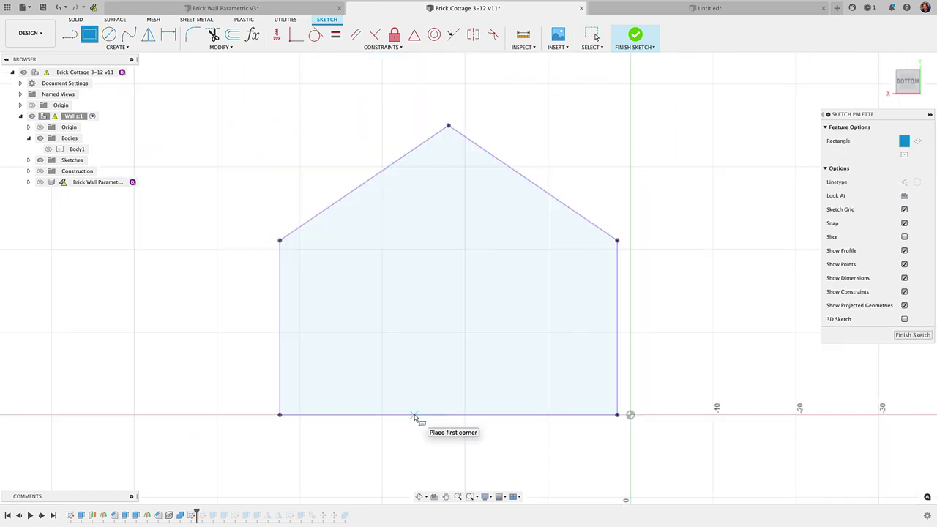
scroll(414, 417, "left", 3)
left_click(224, 342)
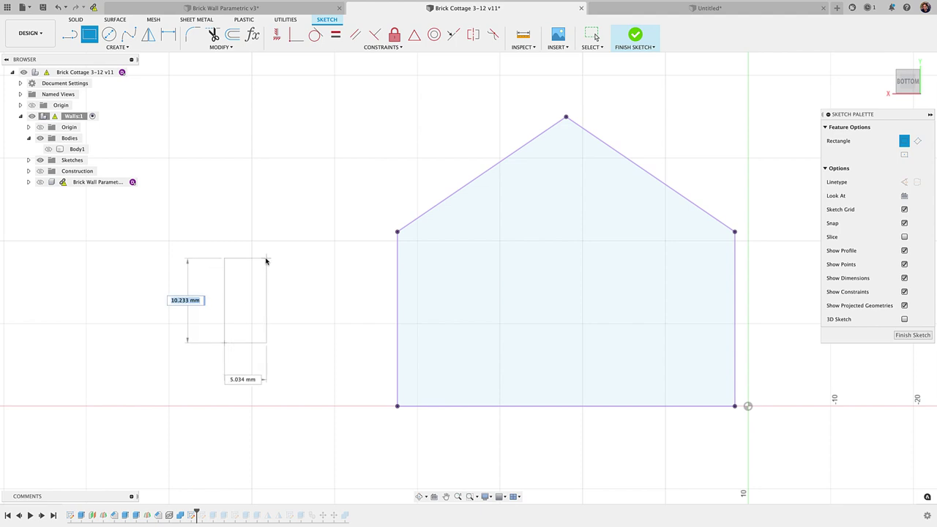
type("10")
key("Tab")
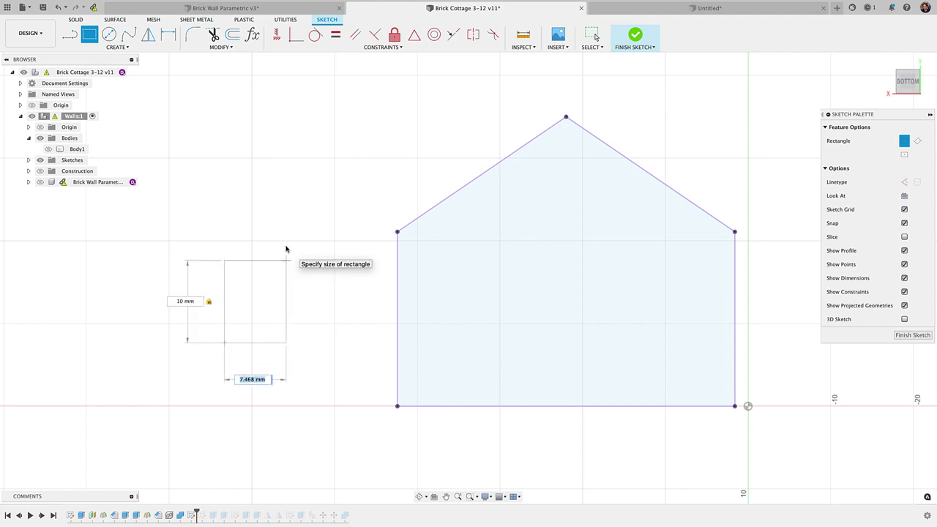
key("Return")
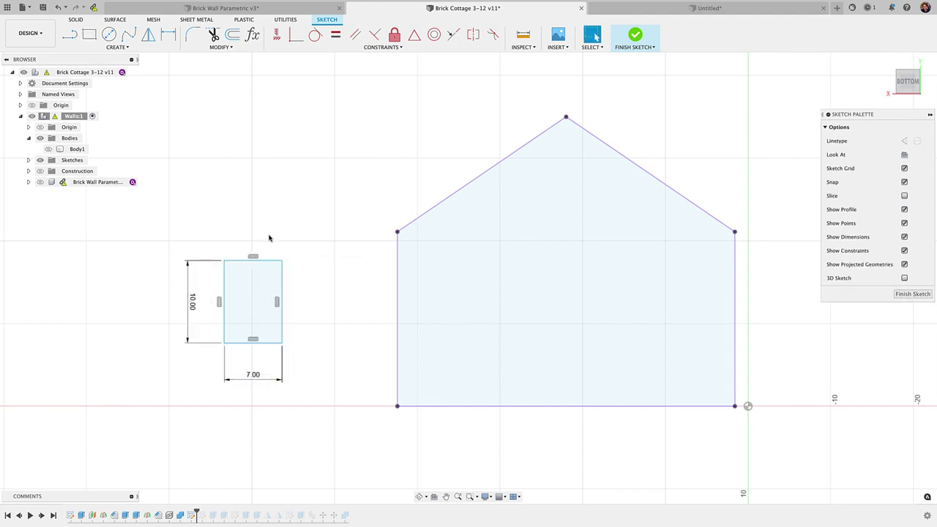
Step: Cap the rectangle with a semicircular 3-point arc between its top corners and turn the shared top edge into a construction line
left_click(117, 47)
mouse_move(128, 86)
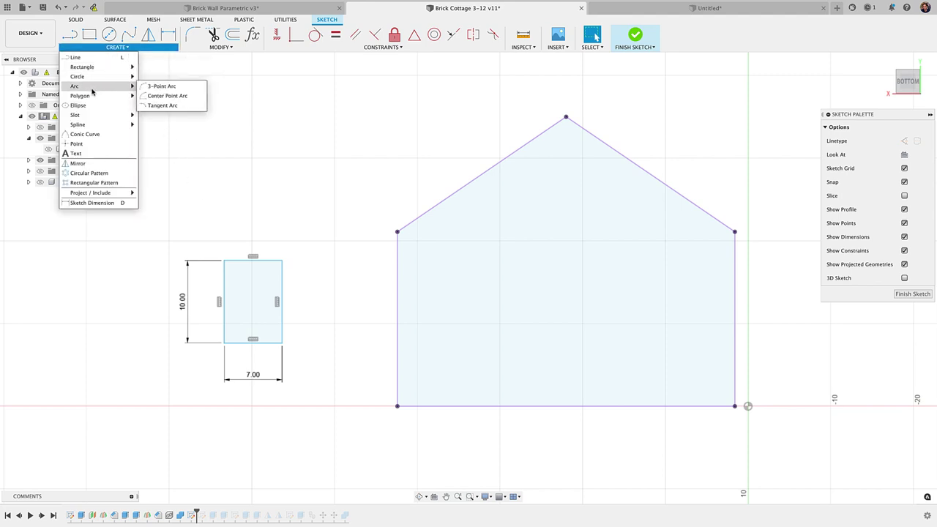
left_click(161, 86)
scroll(228, 258, "up", 2)
left_click(224, 260)
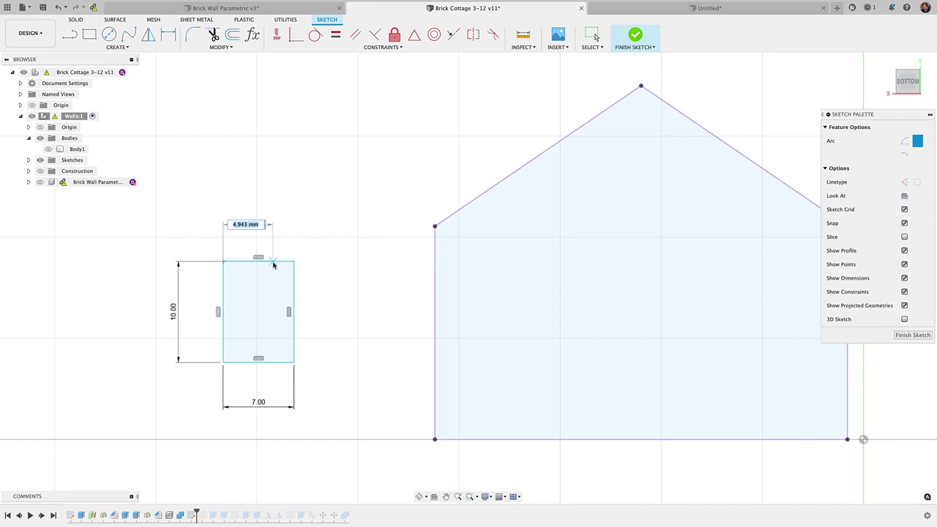
left_click(291, 262)
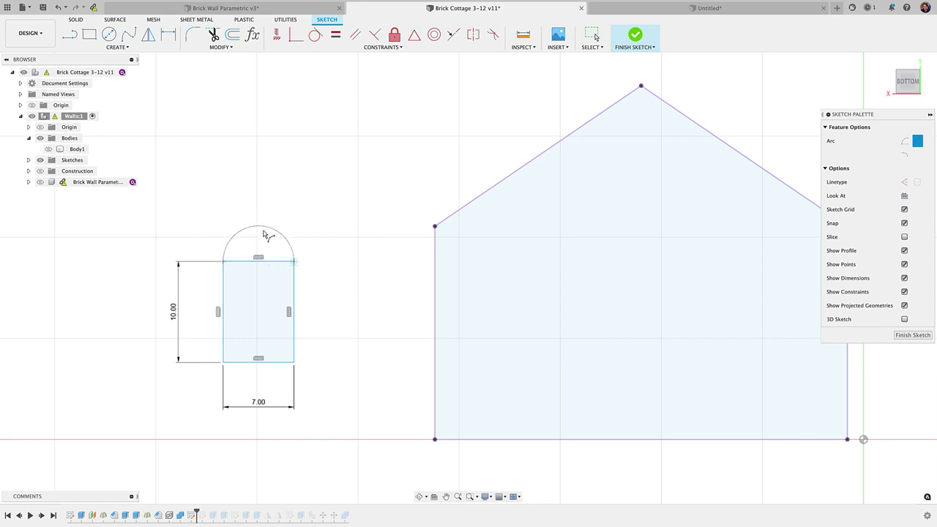
left_click(265, 234)
key("Escape")
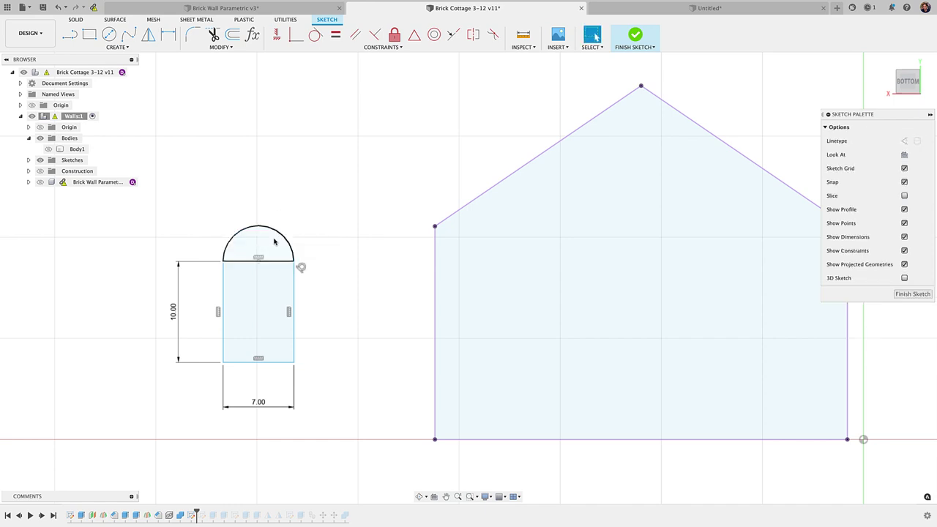
left_click(275, 261)
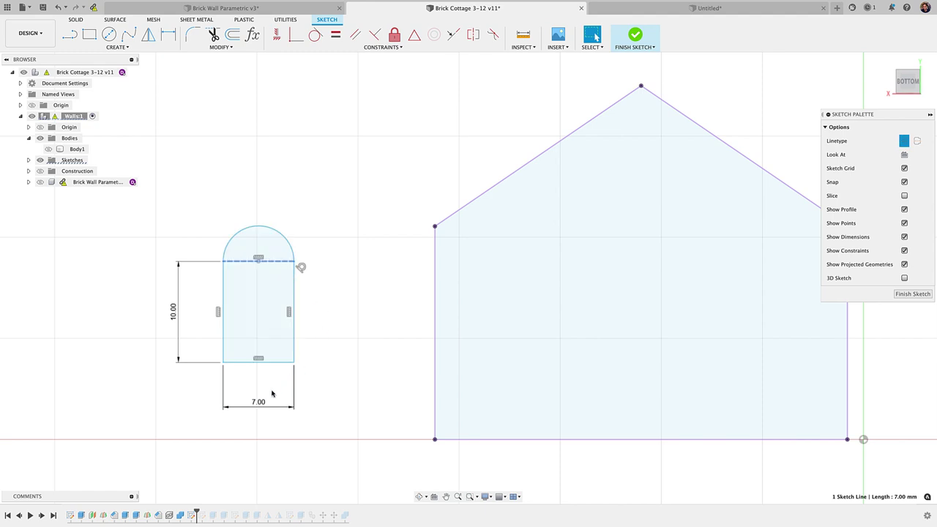
left_click(376, 188)
Step: Apply a midpoint constraint between the arched door's bottom edge and the gable outline's base line
left_click(414, 36)
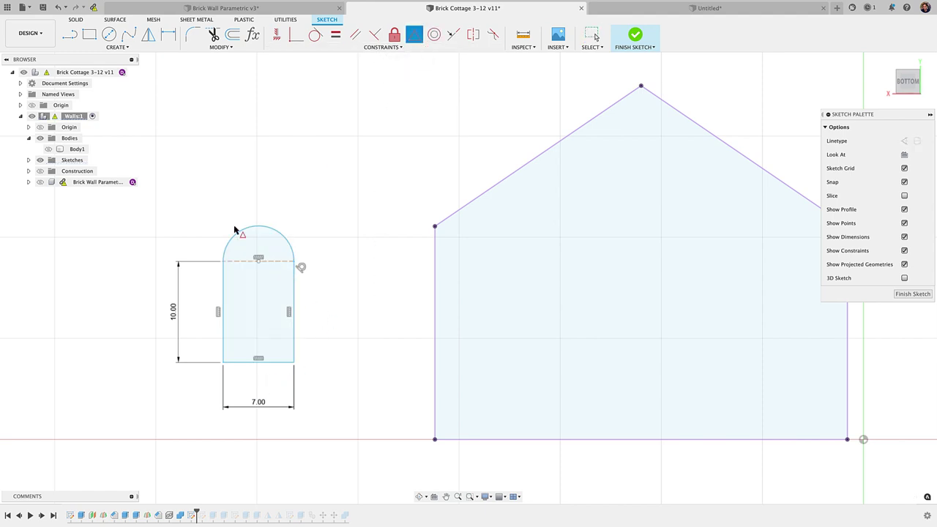
left_click(241, 363)
left_click(659, 441)
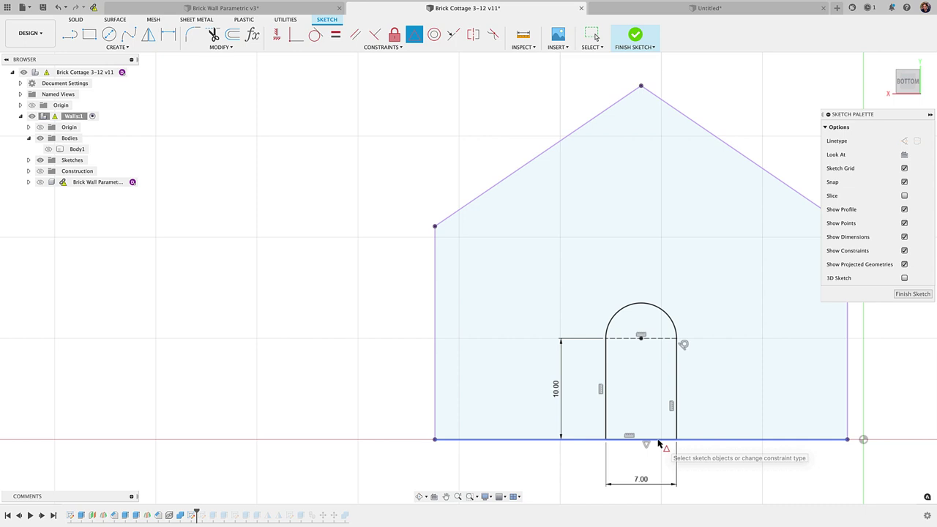
mouse_move(657, 442)
middle_mouse_down()
mouse_move(576, 452)
mouse_move(468, 418)
middle_mouse_up()
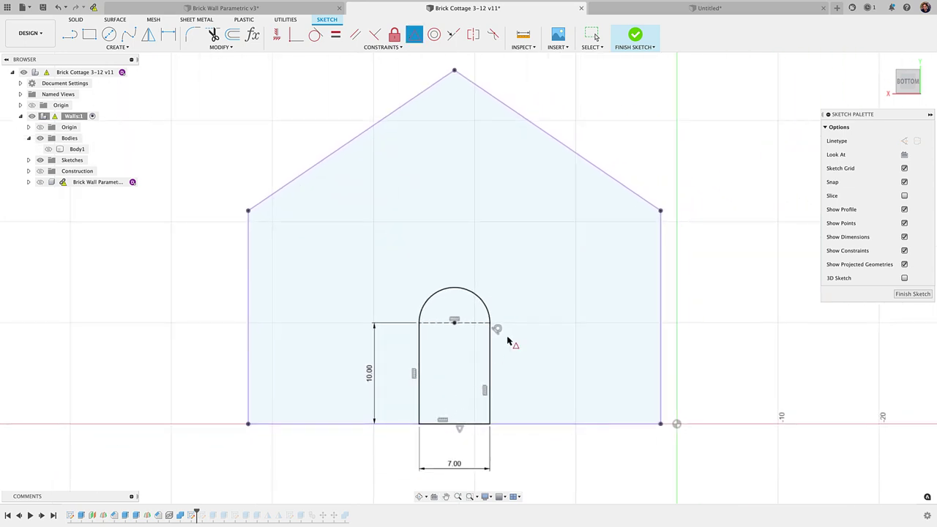
key("Escape")
Step: Move the arched door's 10 mm height dimension to the opposite side of the door
scroll(509, 340, "right", 2)
key("r")
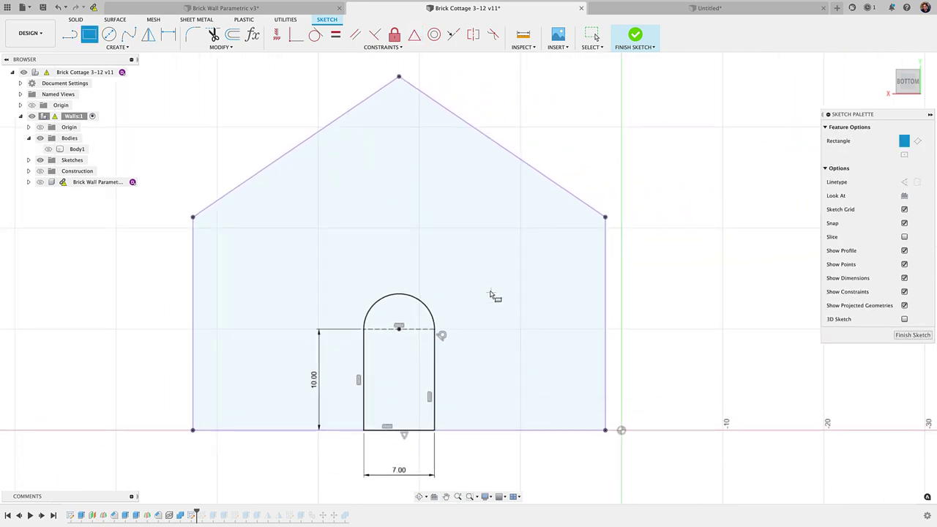
key("Escape")
left_click_drag(314, 379, 466, 385)
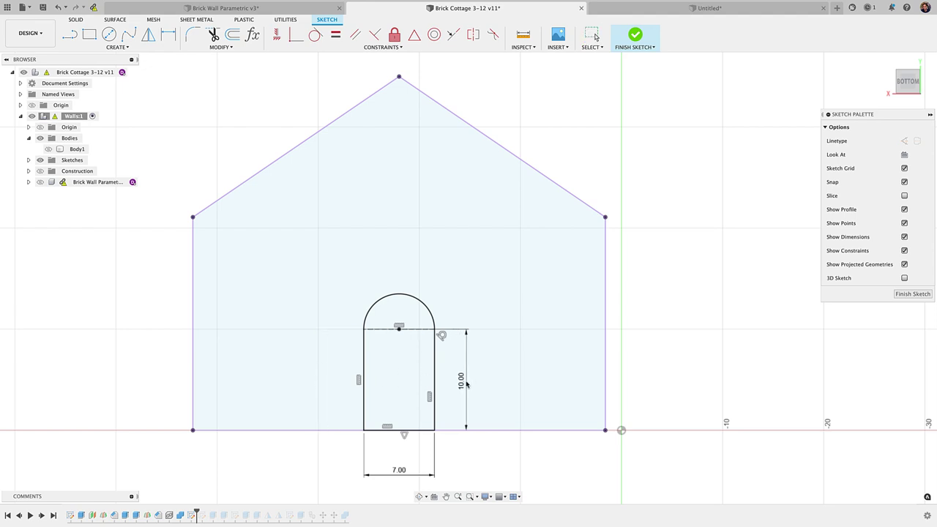
Step: Draw an 8 mm by 8 mm square window between the door and the gable outline's side edge
scroll(466, 384, "left", 2)
key("r")
left_click(338, 281)
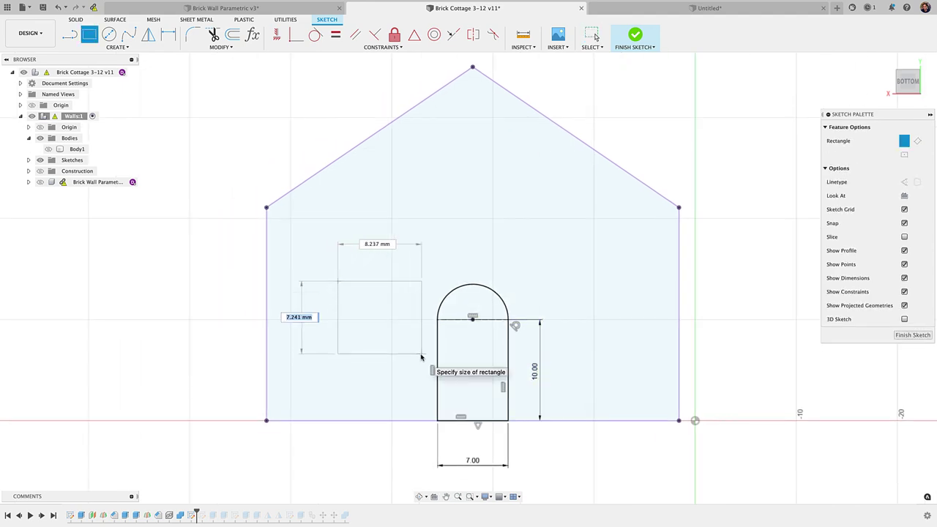
type("80")
key("Tab")
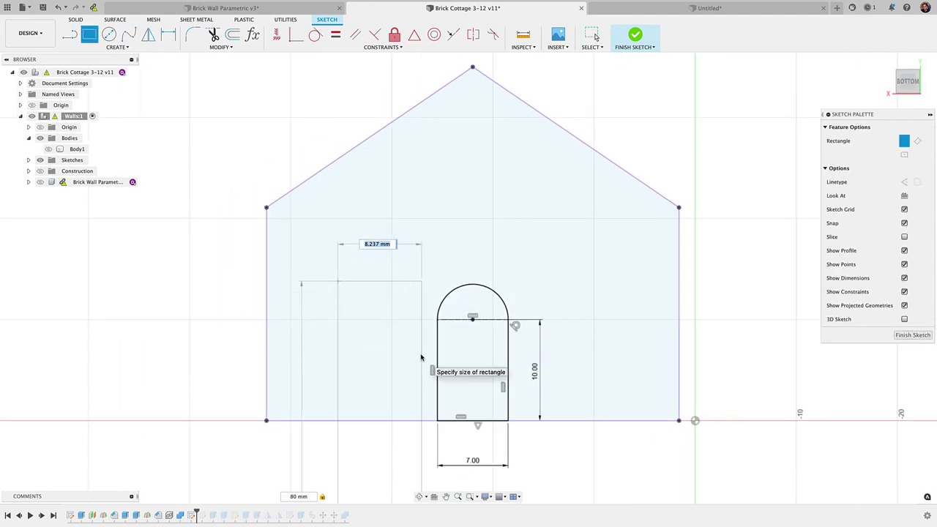
type("80")
key("Return")
key("Escape")
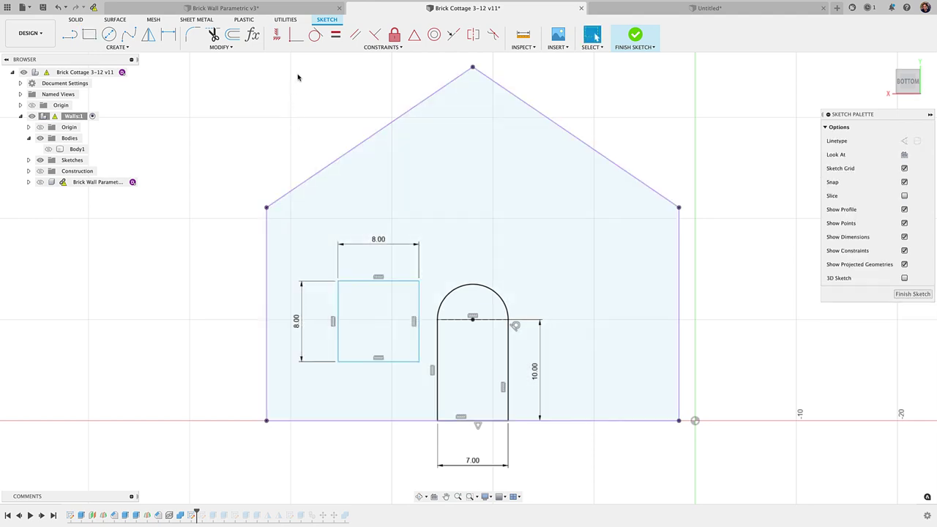
Step: Apply a tangent constraint between the square window's top edge and the door's arc
left_click(315, 35)
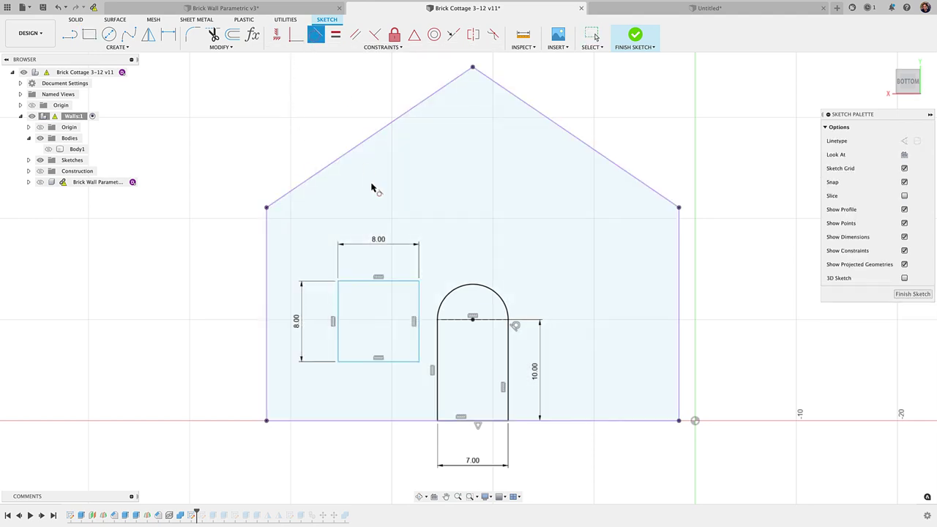
left_click(389, 283)
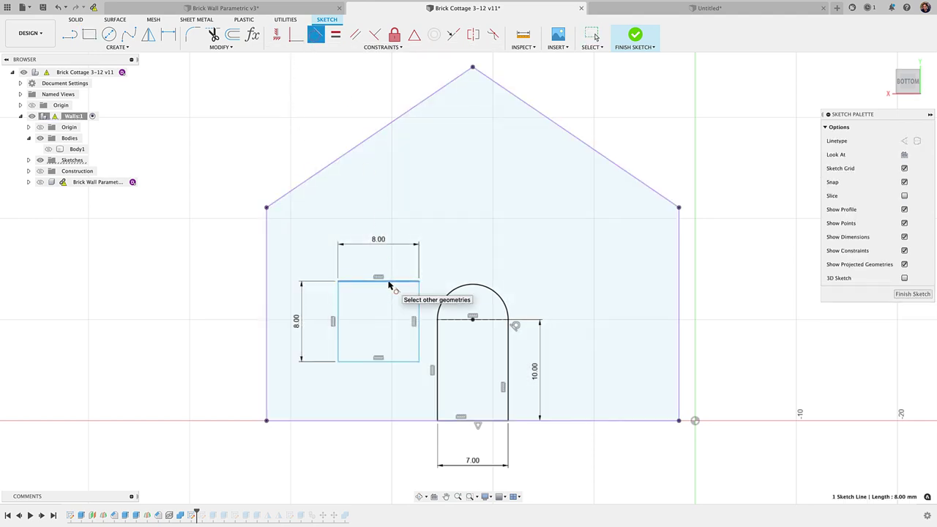
left_click(475, 287)
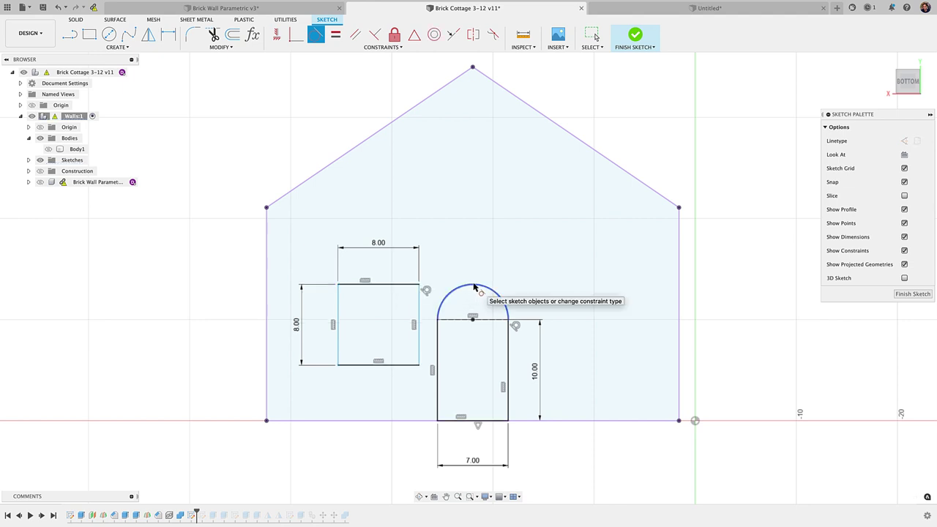
key("Escape")
Step: Draw a line along the gable's base from the outline's corner on the window side to the door's nearest bottom corner
left_click(317, 421)
left_click(373, 467)
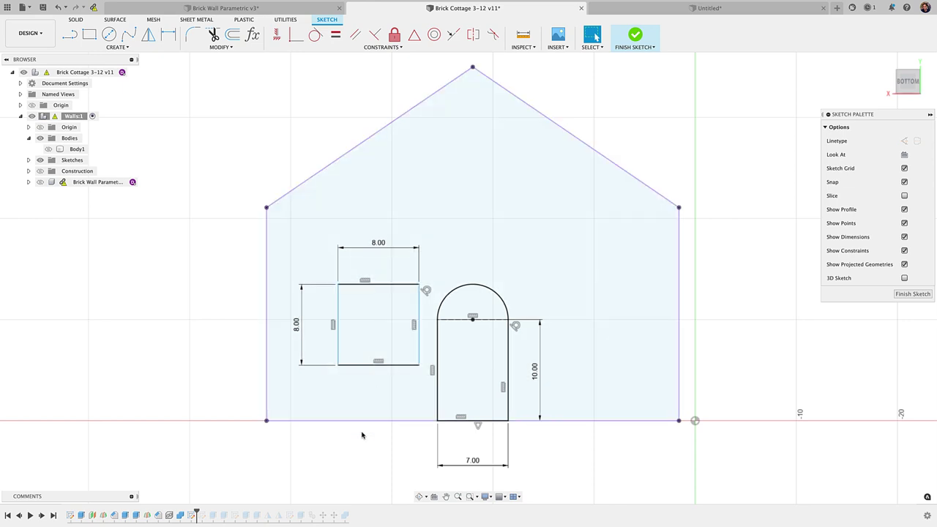
key("l")
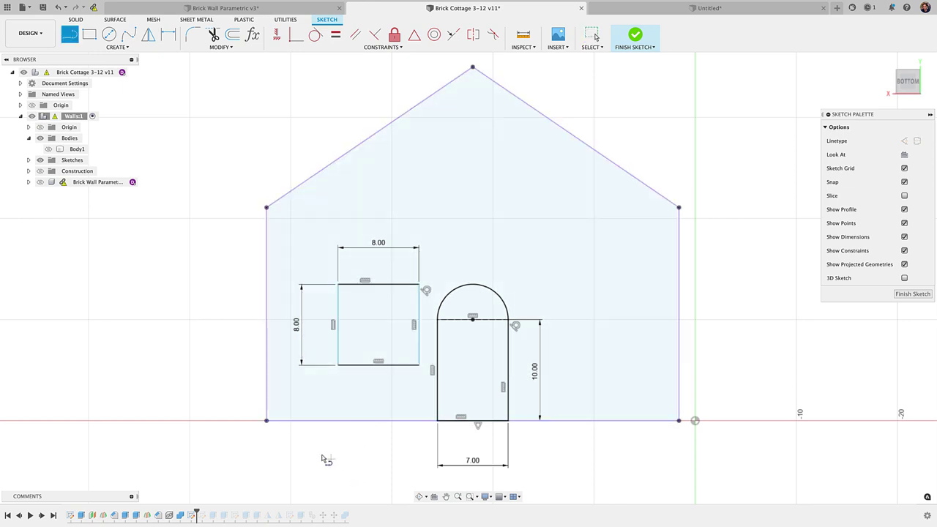
left_click(267, 421)
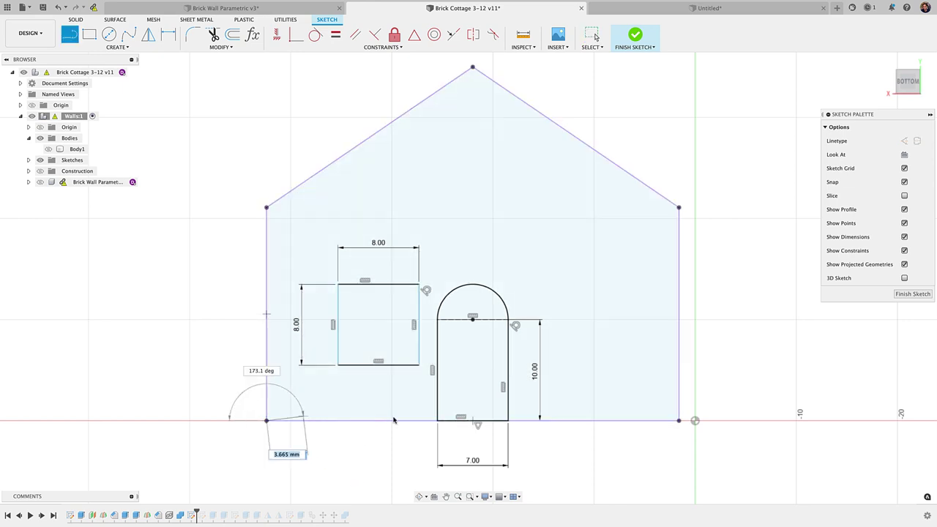
left_click(438, 422)
key("Escape")
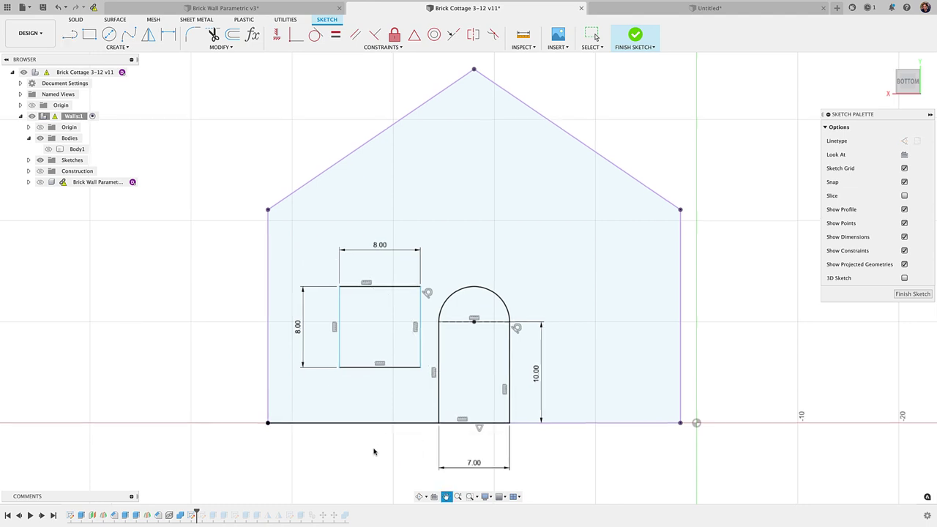
Step: Vertically align the midpoints of the window's bottom edge and the new base line, and move the window's height dimension closer to it
scroll(253, 387, "up", 2)
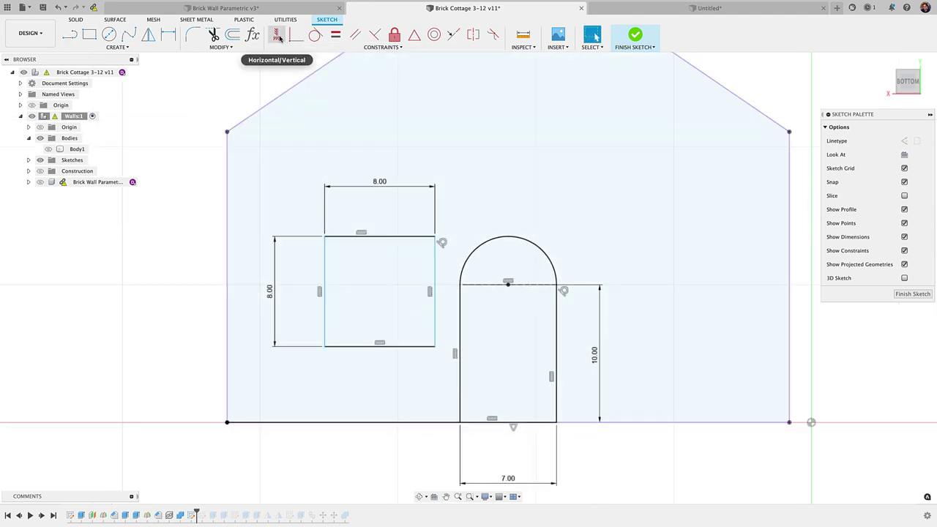
left_click(277, 36)
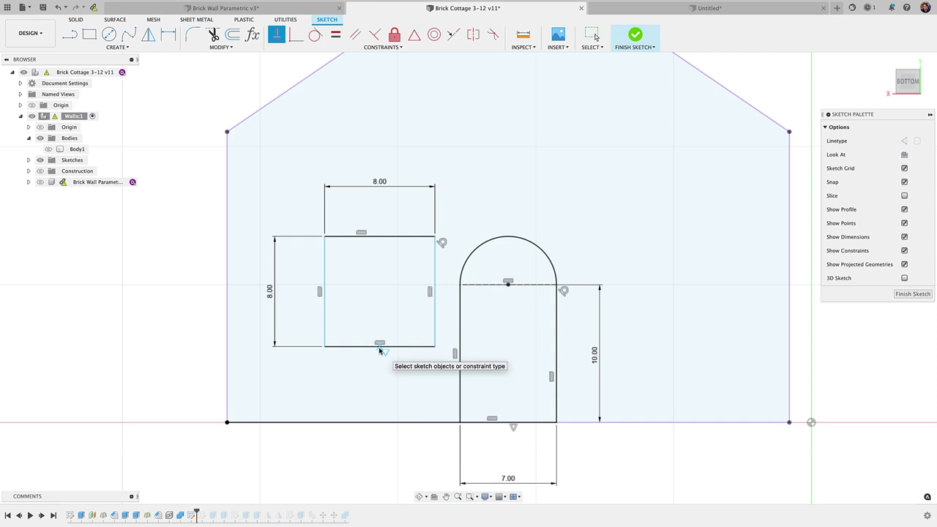
left_click(344, 425)
key("Escape")
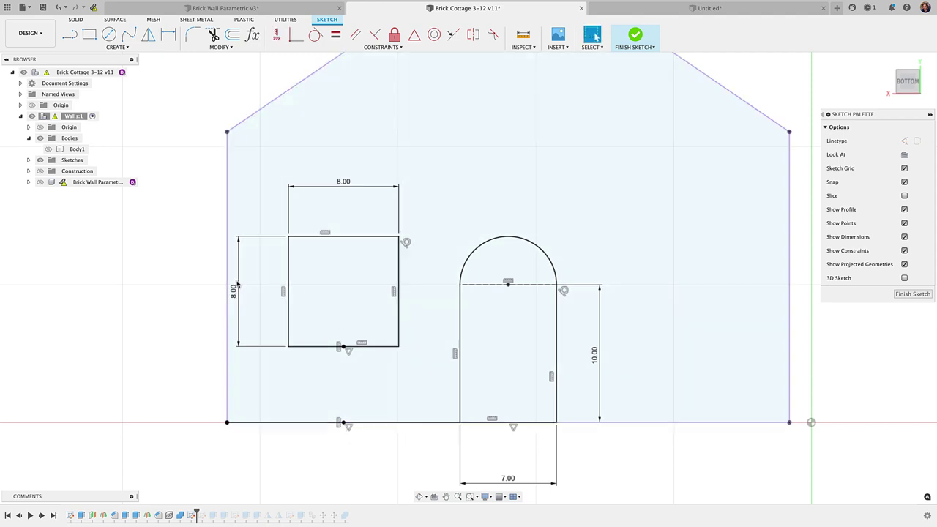
left_click_drag(241, 295, 253, 293)
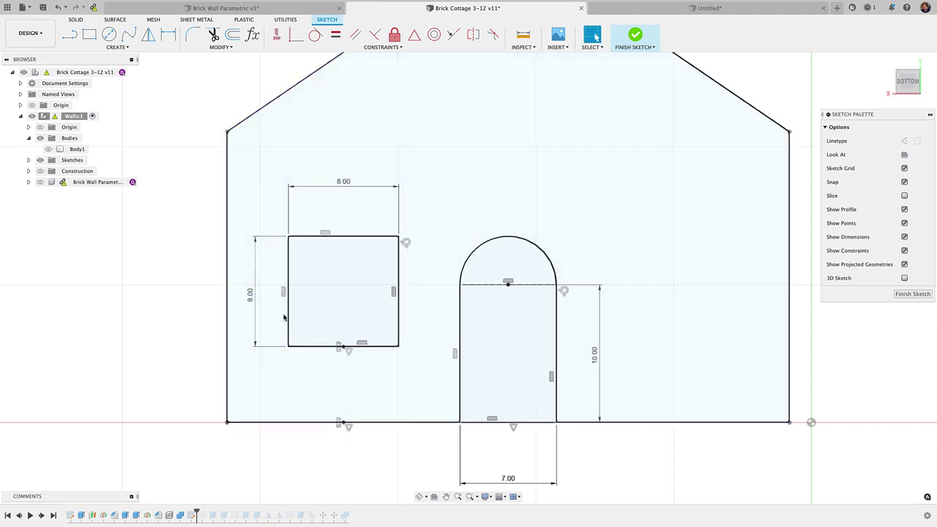
Step: Divide the square window into four panes with a vertical and a horizontal line between its edge midpoints
key("l")
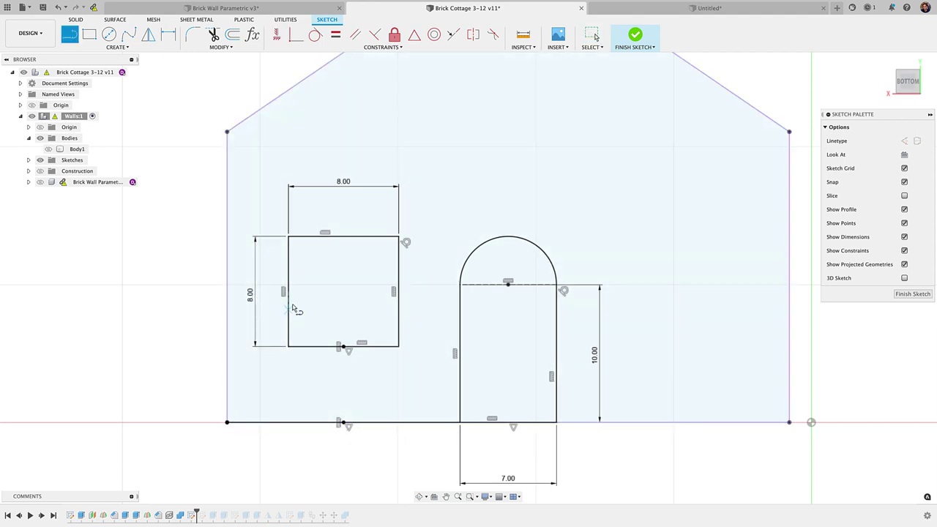
left_click(344, 237)
double_click(343, 346)
left_click(288, 291)
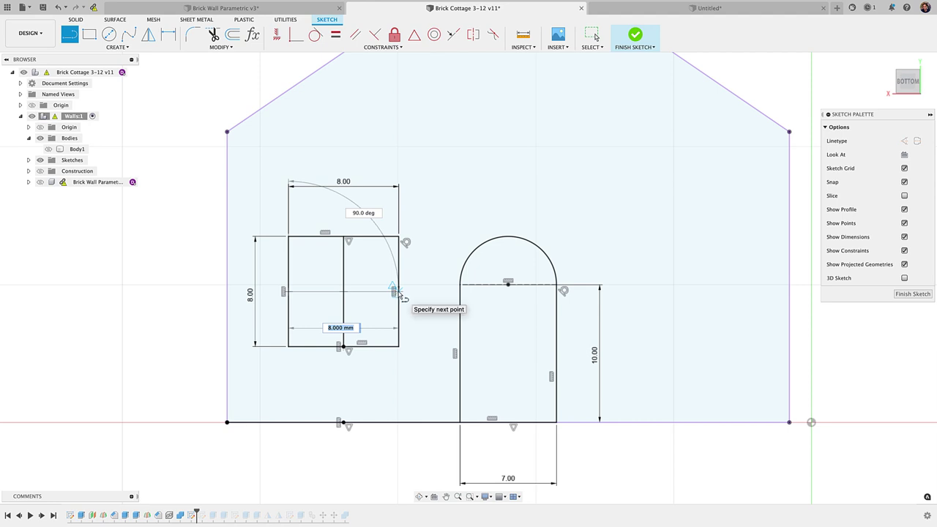
double_click(398, 291)
key("Escape")
Step: Draw a circular window 7 mm in diameter below the gable's peak
middle_click_drag(344, 291, 306, 365)
scroll(305, 364, "down", 3)
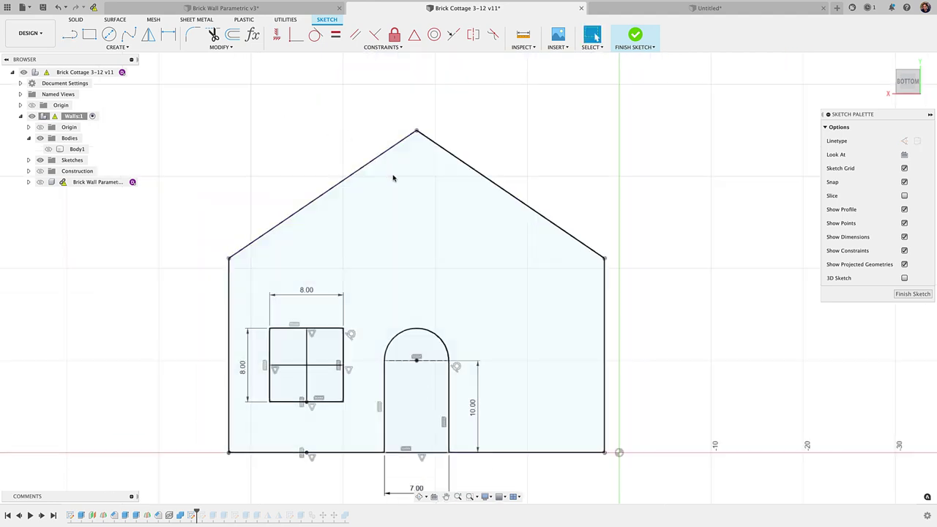
key("c")
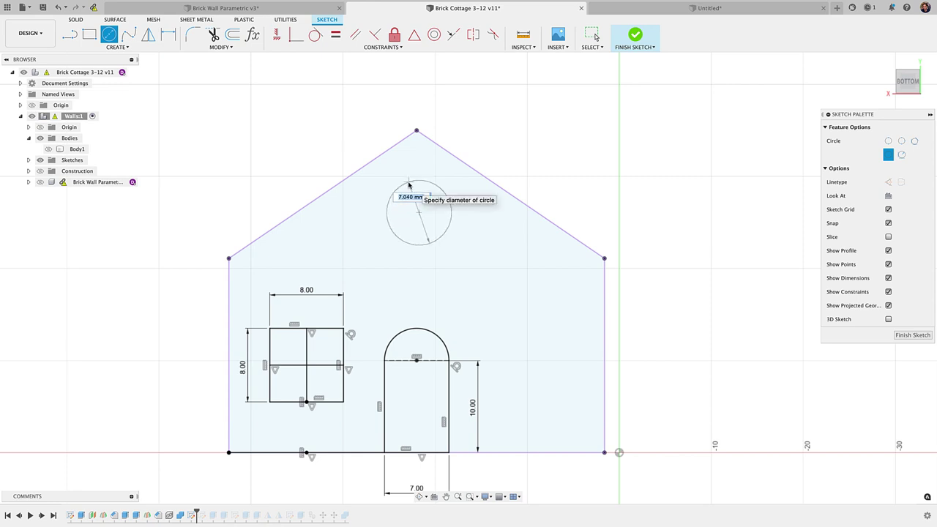
type("7")
key("Return")
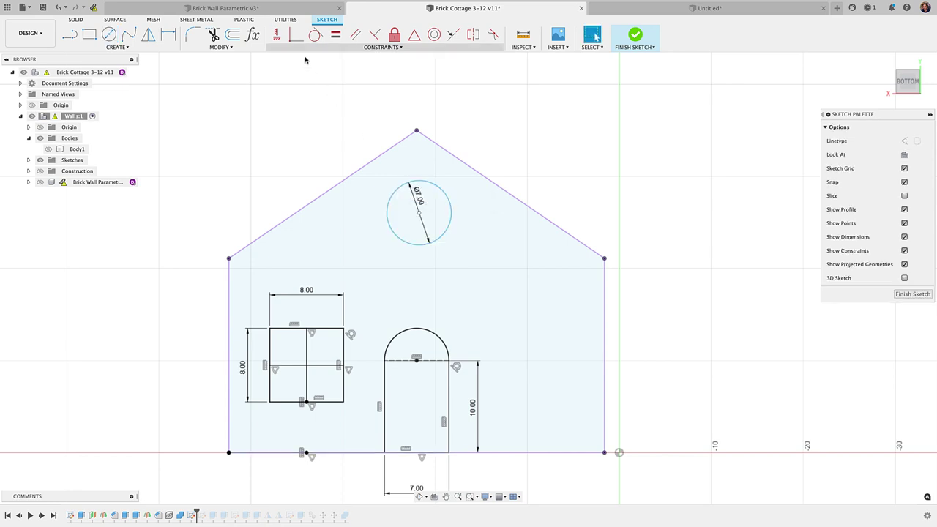
Step: Apply a vertical constraint between the circle's center and the gable's peak
left_click(277, 36)
left_click(429, 223)
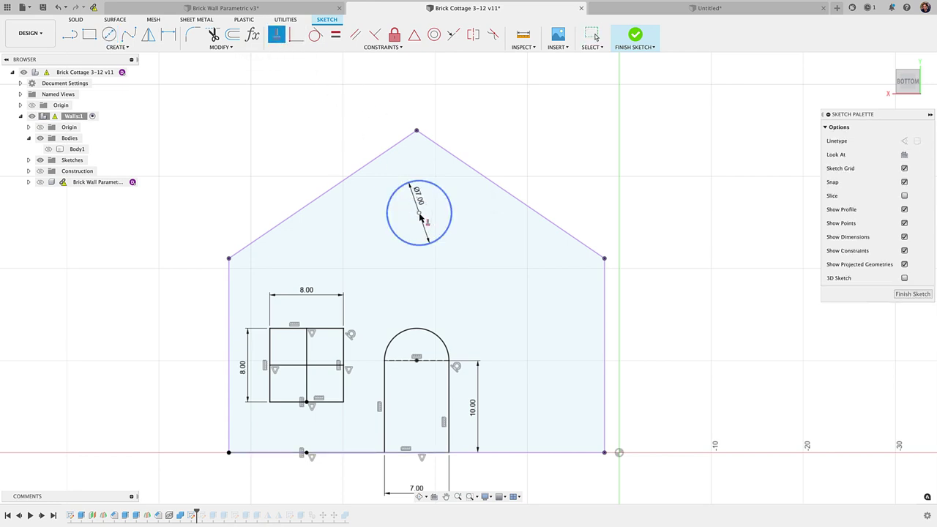
left_click(416, 131)
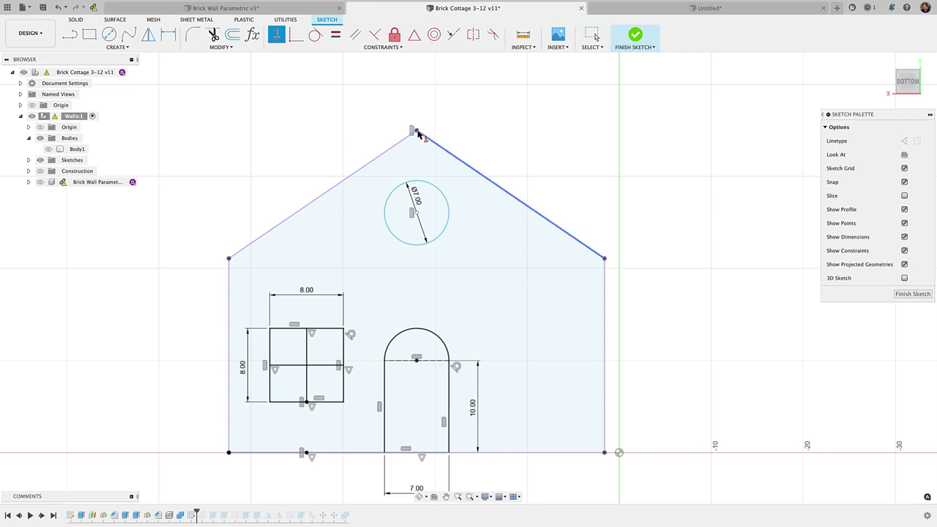
Step: Dimension the vertical distance from the circle's center to the gable's peak as 8 mm
key("d")
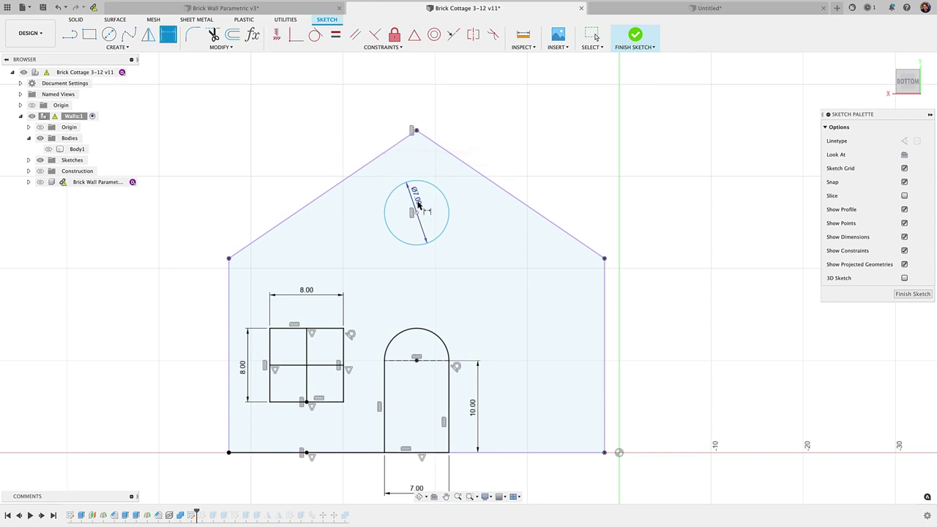
left_click(416, 212)
left_click(413, 131)
left_click(343, 166)
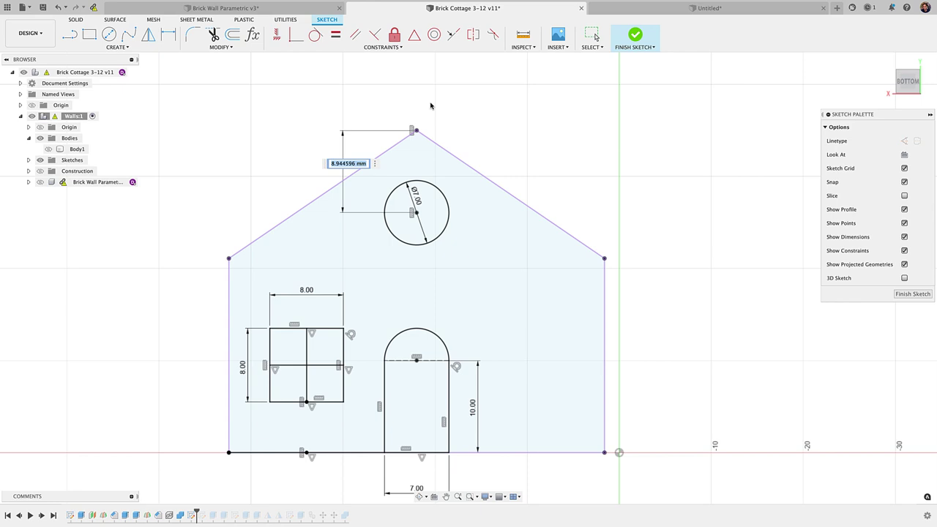
type("8")
key("Return")
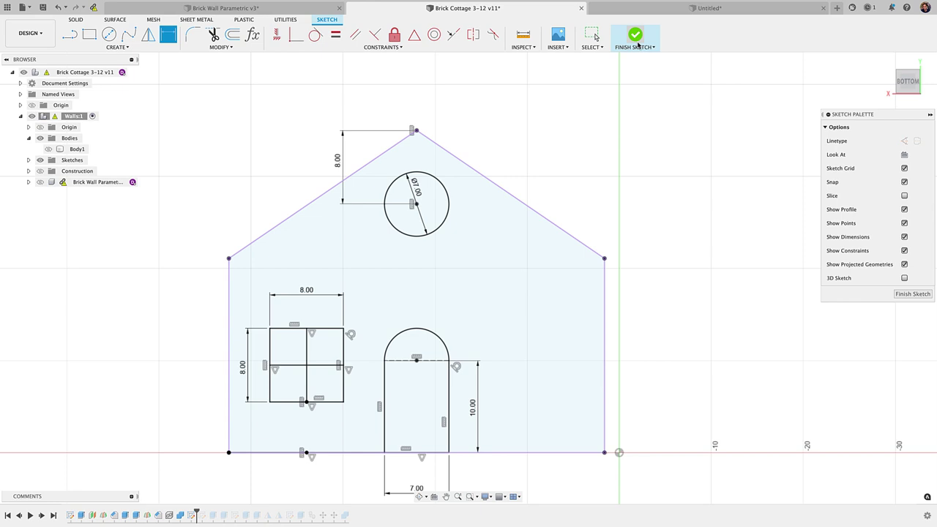
Step: Finish the sketch and make the wall body and the Walls component's sketches visible
left_click(636, 36)
left_click(48, 149)
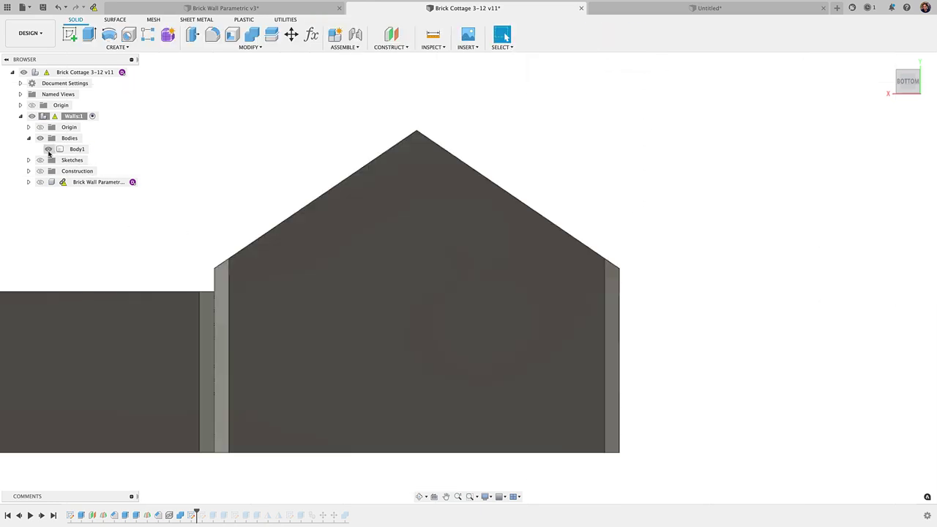
left_click(40, 159)
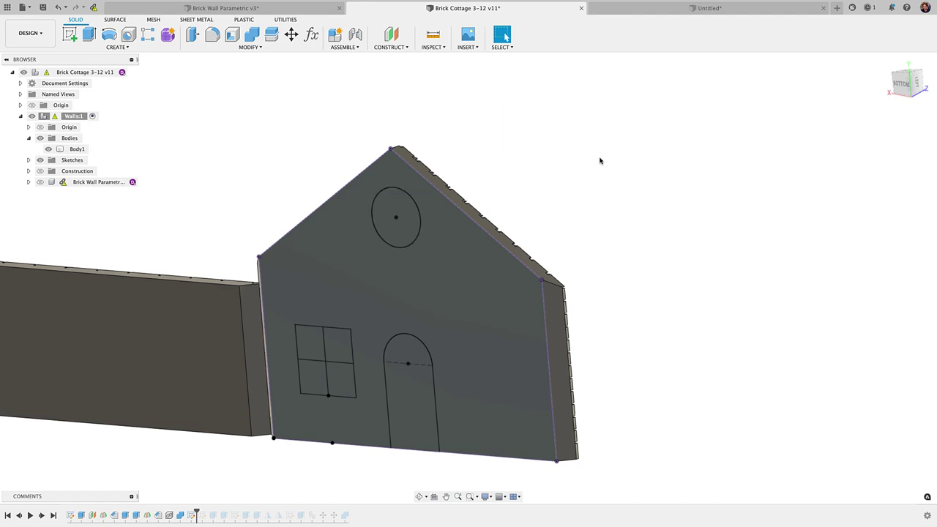
Step: Start a Thin Extrude and select the circle, the square window's outline and both of its dividing lines as profiles
key("e")
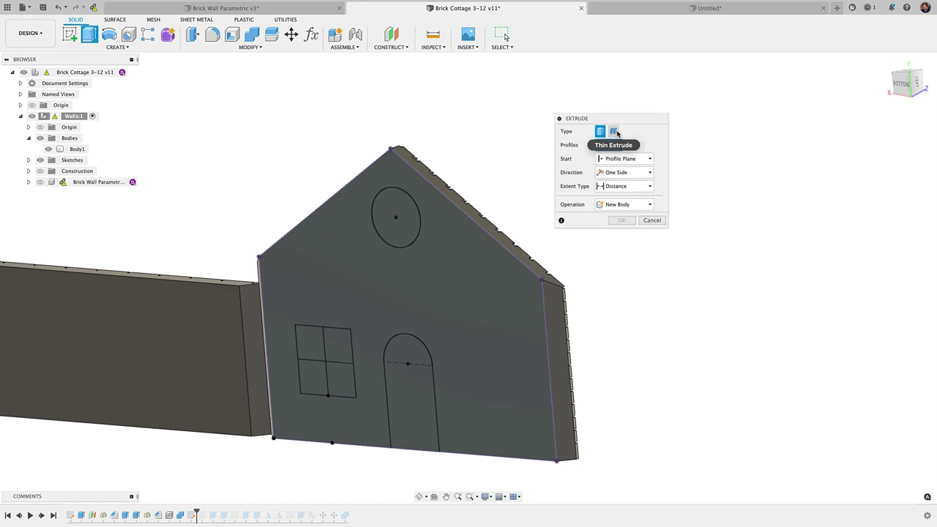
left_click(613, 131)
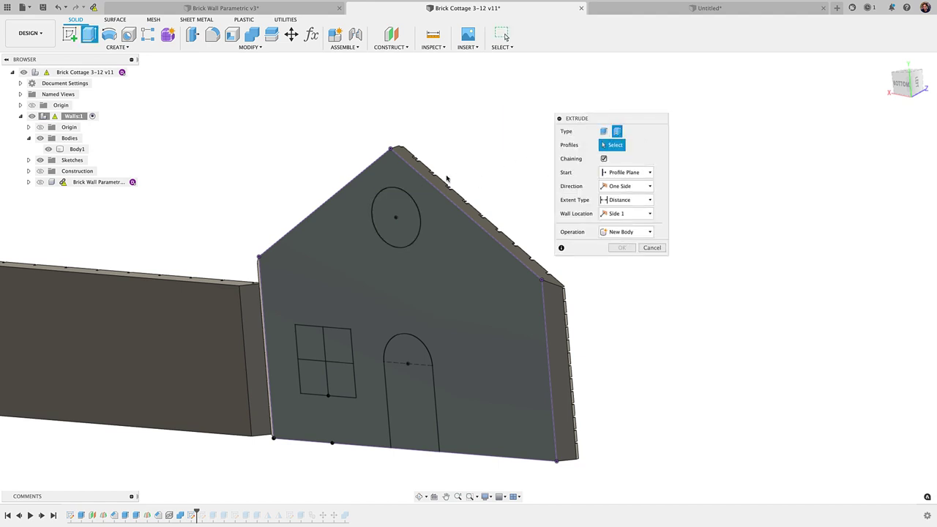
left_click(418, 240)
left_click(334, 329)
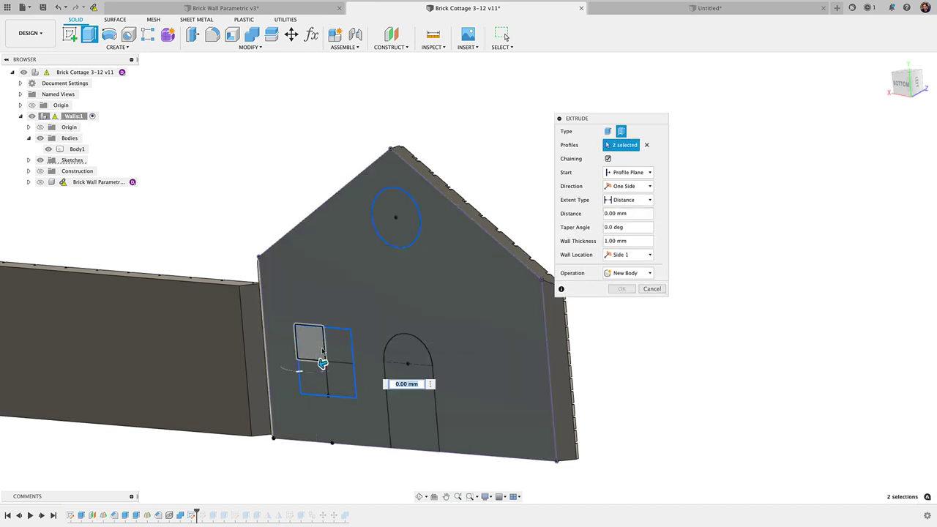
left_click(324, 348)
left_click(312, 361)
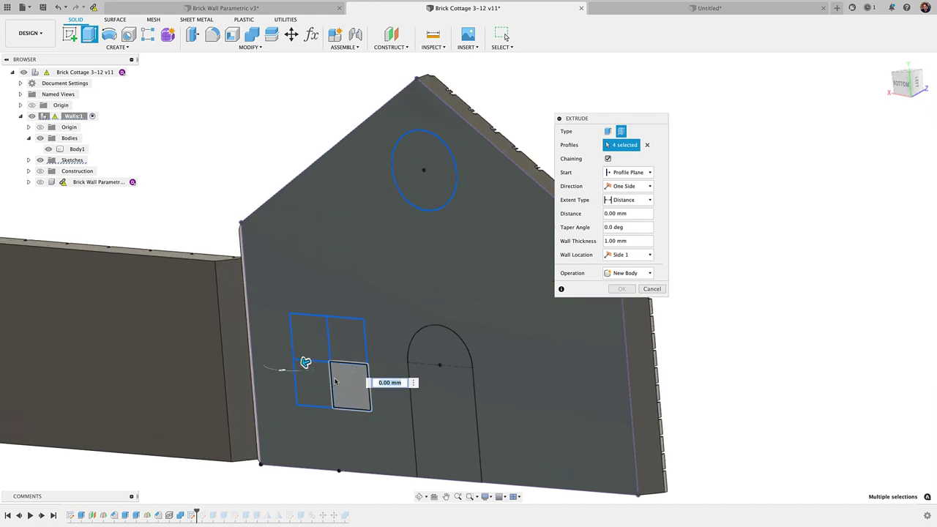
Step: Turn off chaining and add the arched door's outline to the thin extrude profiles
scroll(251, 344, "up", 3)
middle_click_drag(330, 346, 278, 287)
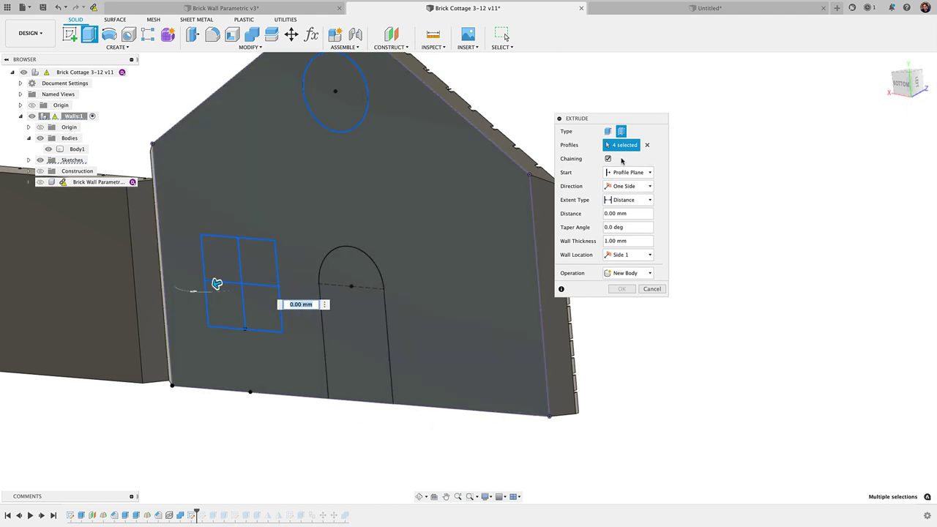
left_click(607, 159)
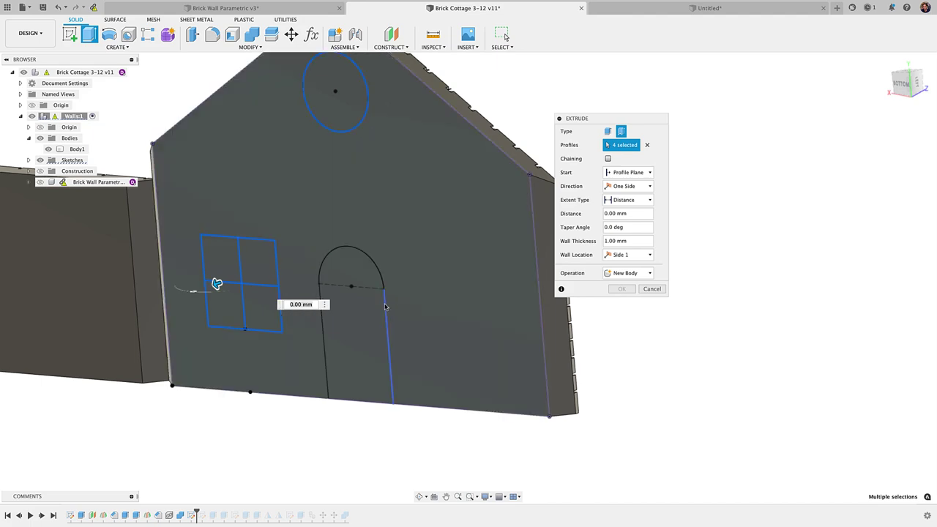
left_click(370, 264)
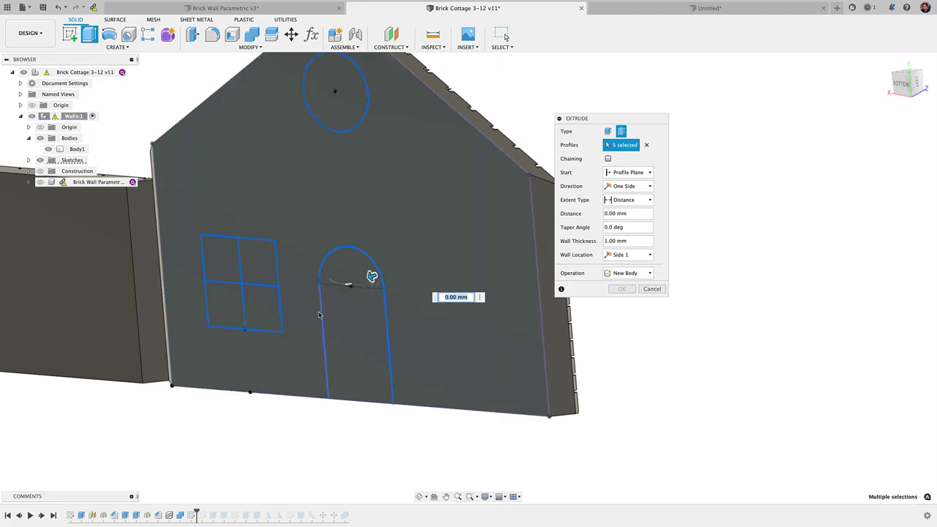
Step: Extrude the frame profiles through the wall towards the brick side and set the distance to -2.4 mm
middle_click_drag(399, 287, 336, 296, "shift")
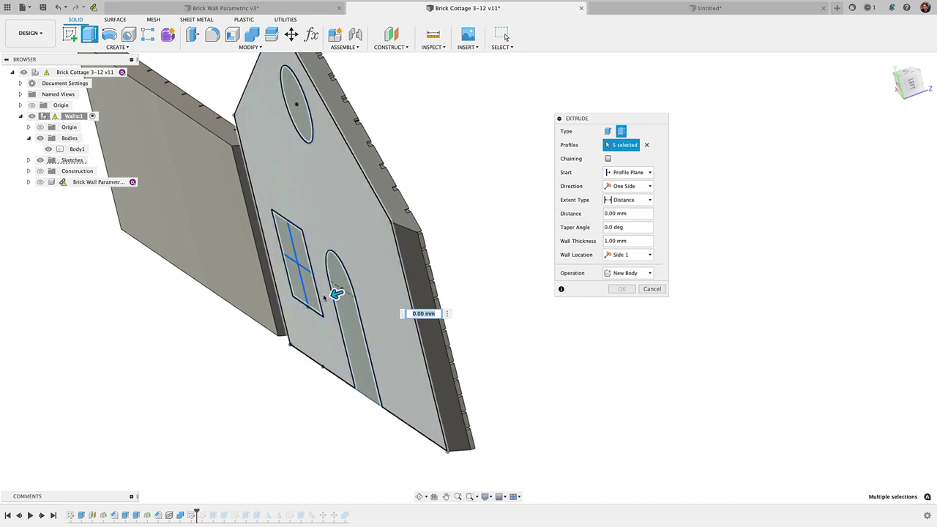
middle_click_drag(363, 305, 354, 306, "shift")
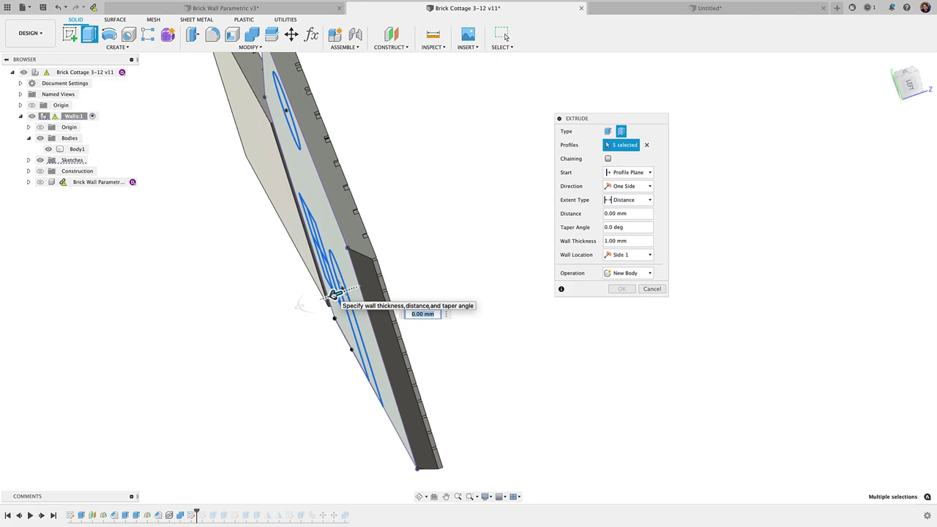
left_click_drag(333, 294, 419, 282)
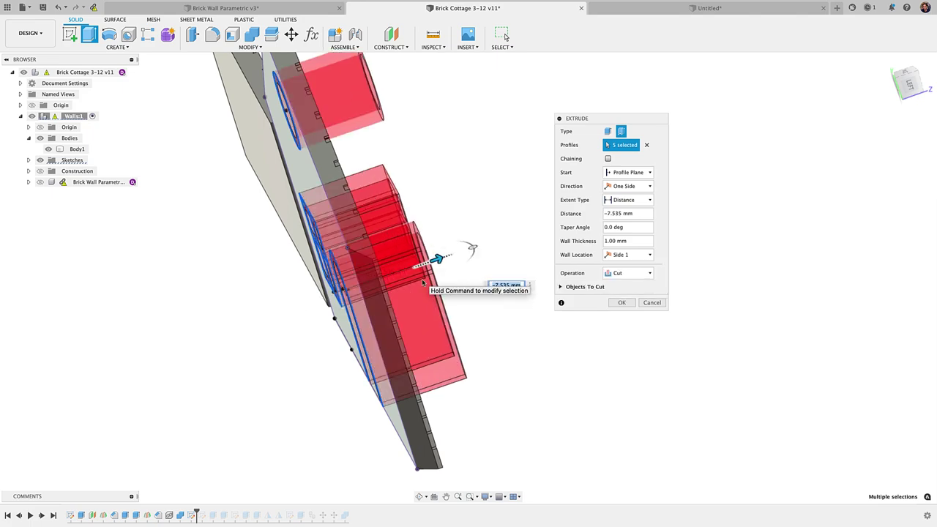
middle_click_drag(432, 282, 355, 278, "shift")
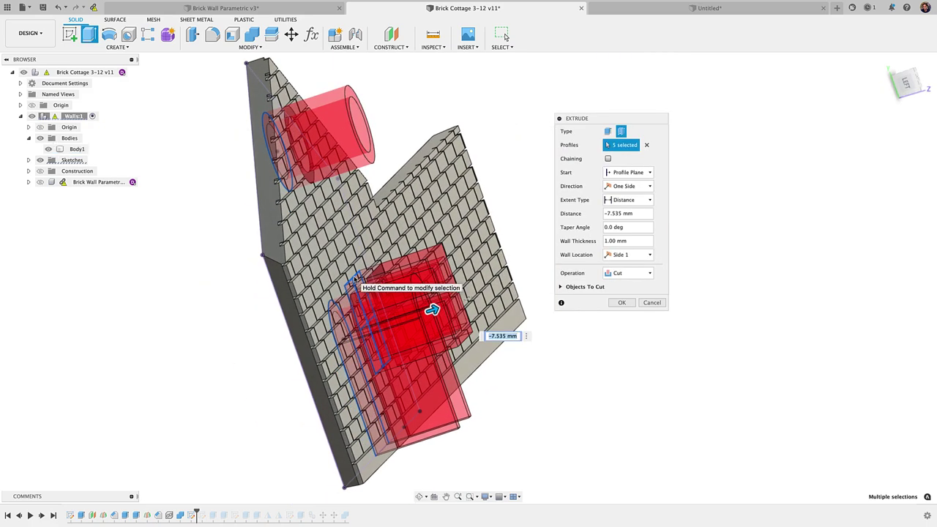
scroll(355, 278, "up", 3)
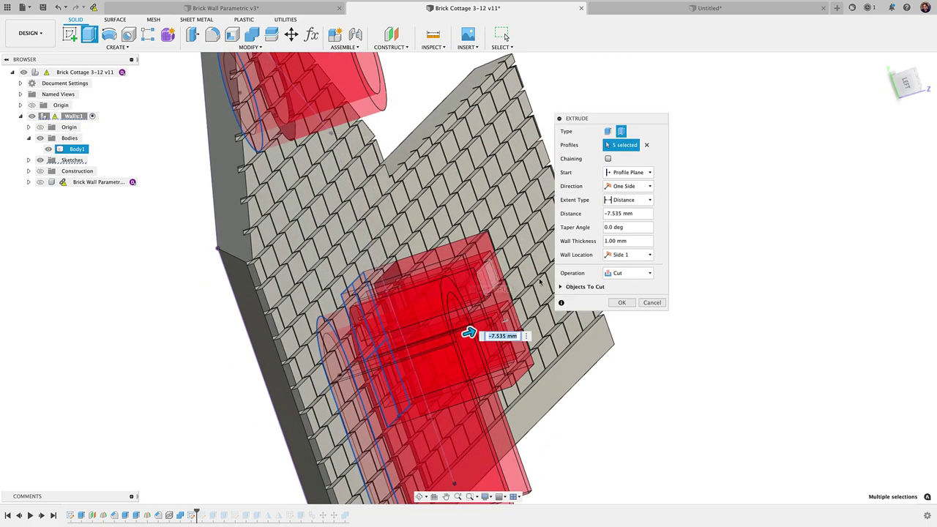
left_click(627, 213)
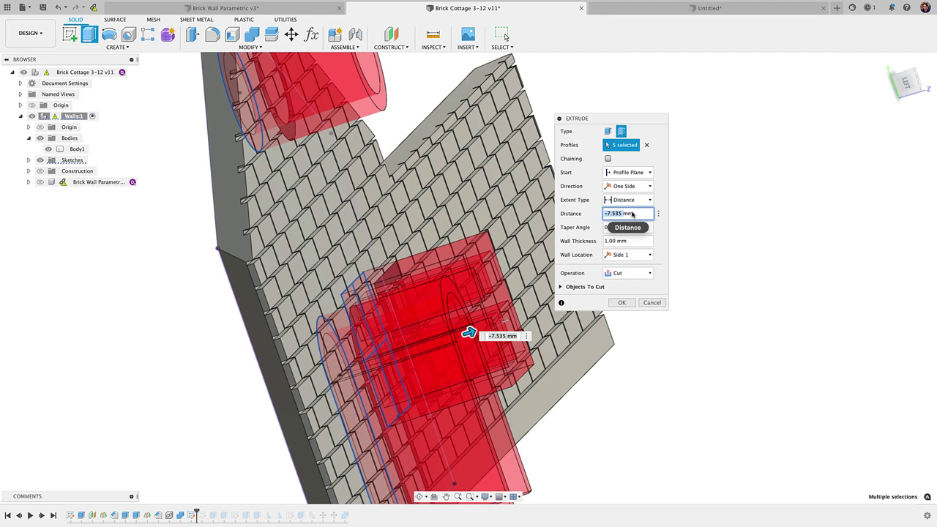
left_click_drag(634, 213, 603, 213)
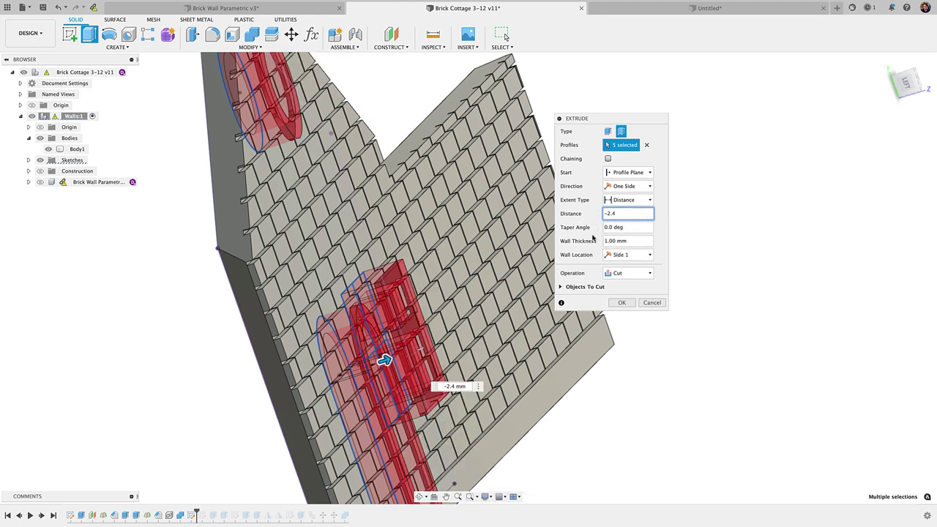
Step: Set the thin extrude's operation to Join so the frames merge with the wall body
left_click(635, 273)
left_click(618, 285)
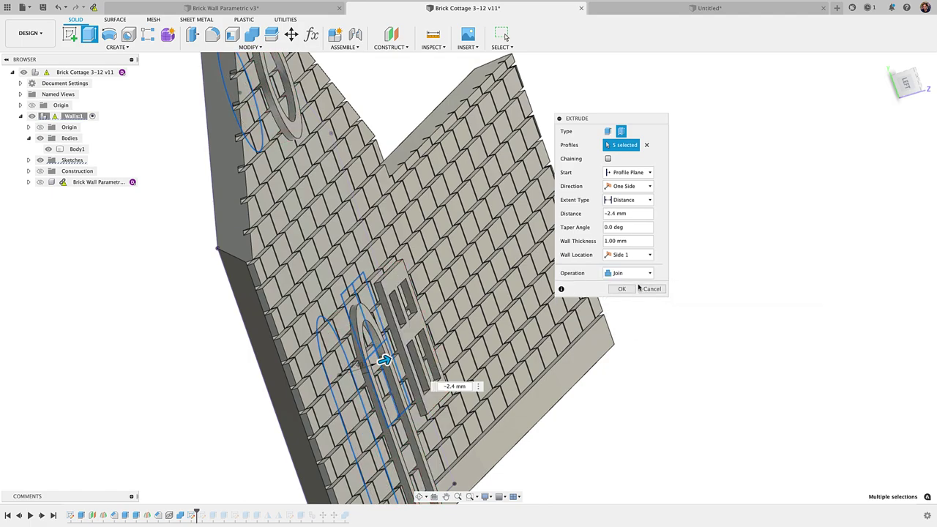
middle_click_drag(304, 379, 393, 335, "shift")
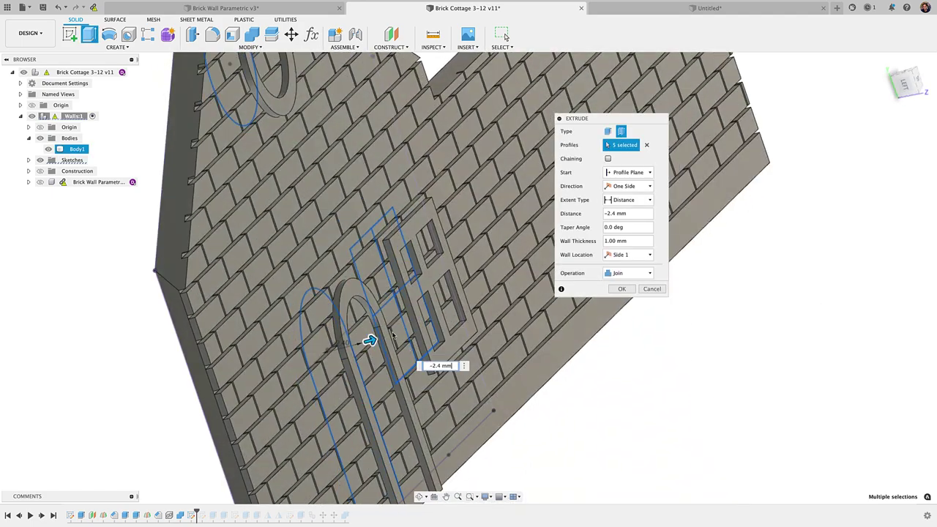
Step: Change the extent type to To Object and pick the front face of a brick above the door as the target
left_click(627, 200)
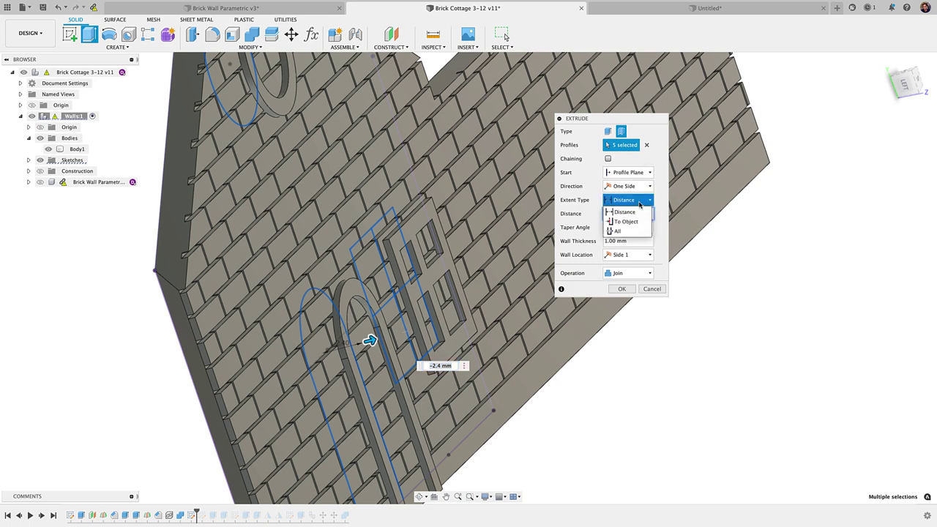
left_click(627, 222)
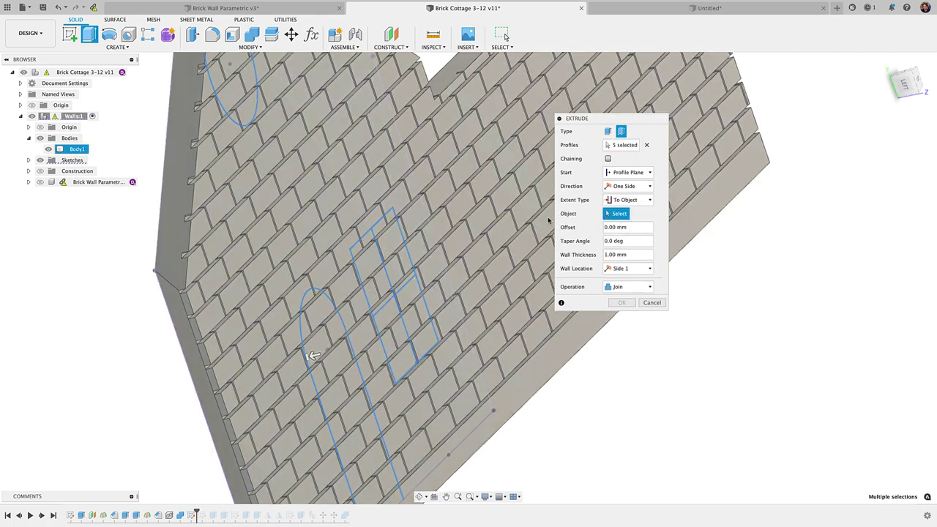
left_click(326, 240)
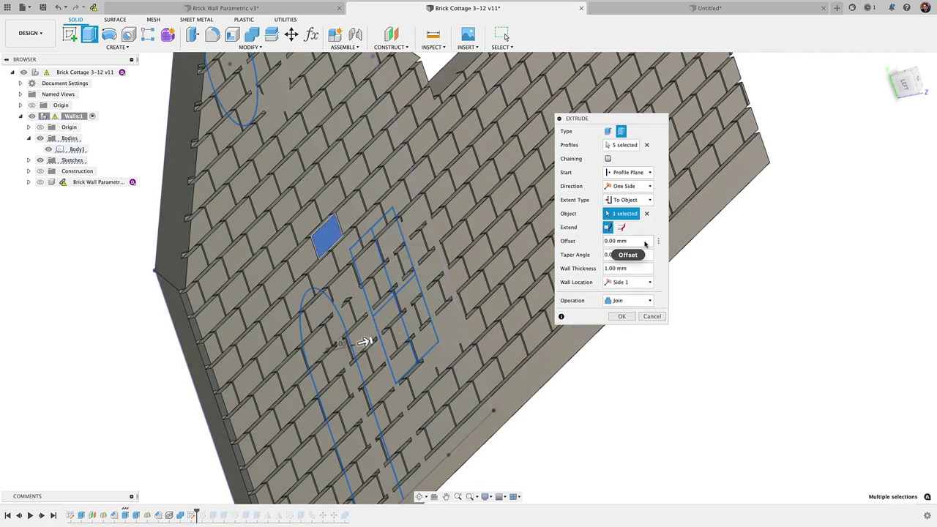
Step: Set the offset from the brick face to 0.4 mm and complete the thin extrude
left_click(622, 240)
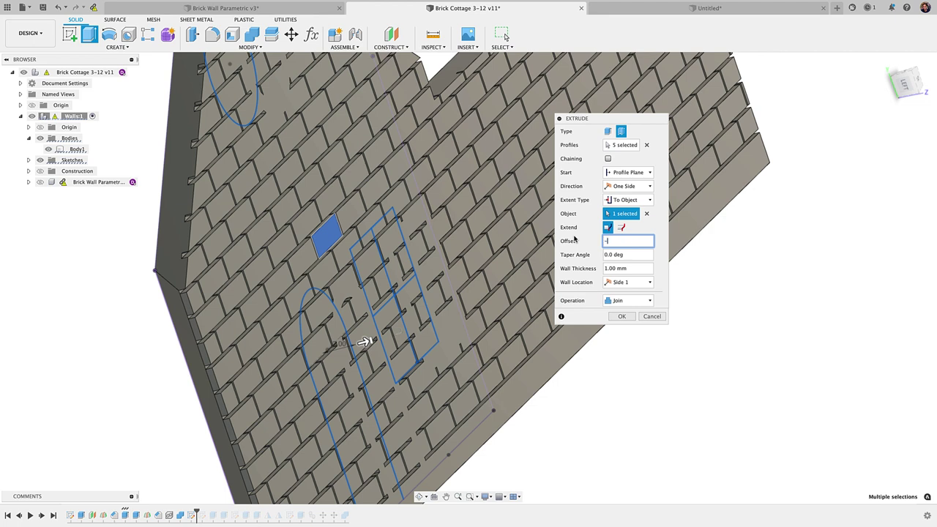
type("-4")
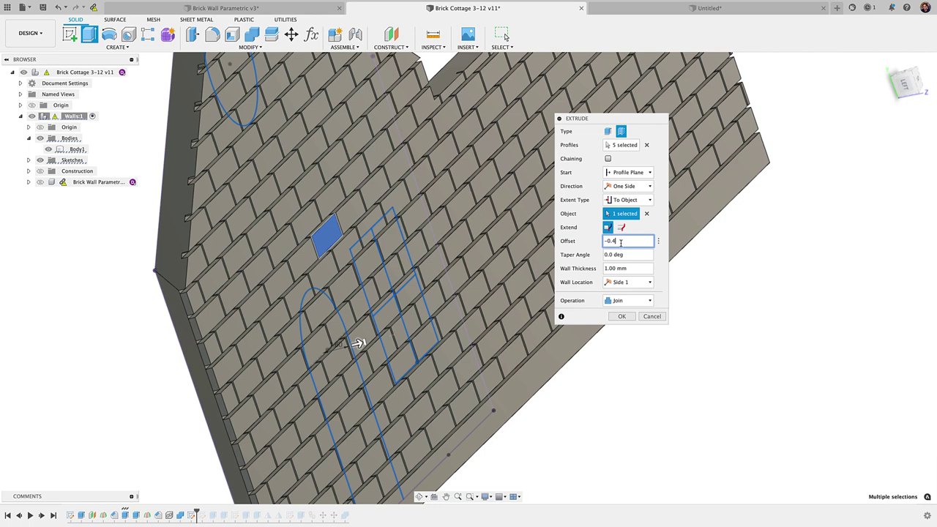
left_click_drag(621, 242, 565, 241)
middle_click_drag(246, 315, 283, 237, "shift")
middle_click_drag(496, 282, 461, 280, "shift")
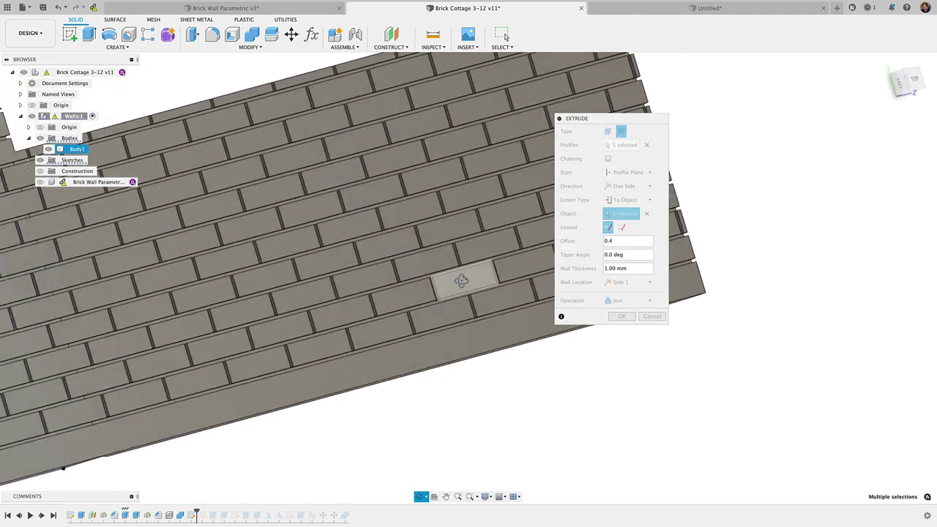
middle_click_drag(366, 278, 732, 300)
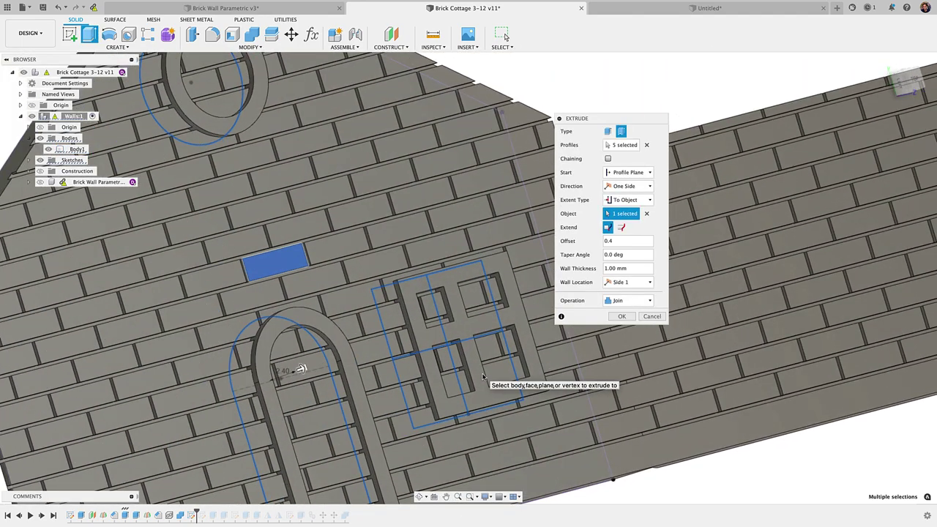
scroll(483, 377, "up", 2)
middle_click_drag(468, 327, 577, 319, "shift")
scroll(461, 350, "down", 5)
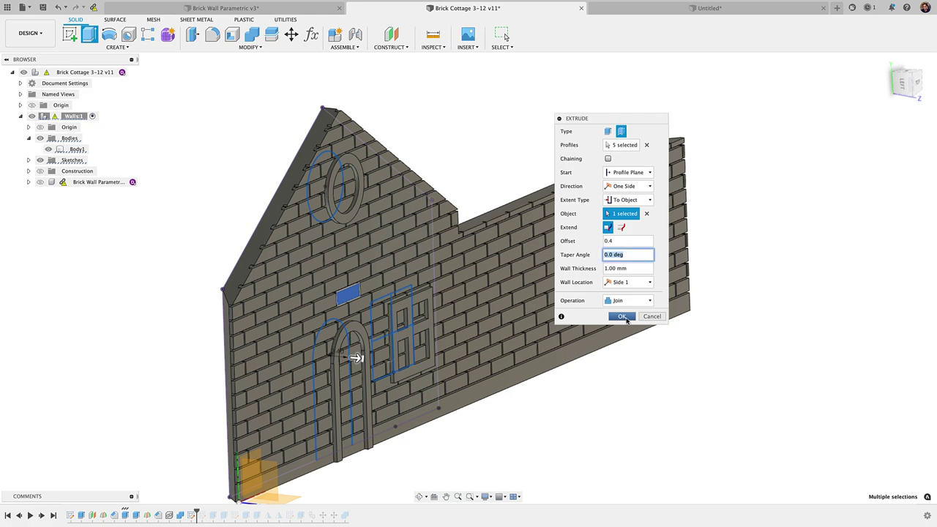
left_click(624, 317)
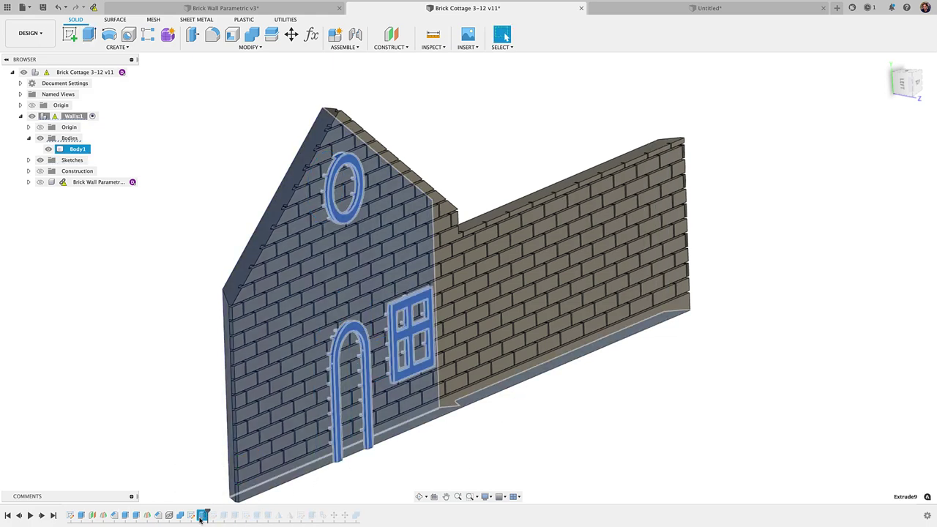
Step: Edit the frames' thin extrude and set its wall location to Center
double_click(201, 515)
middle_click_drag(341, 350, 631, 289, "shift")
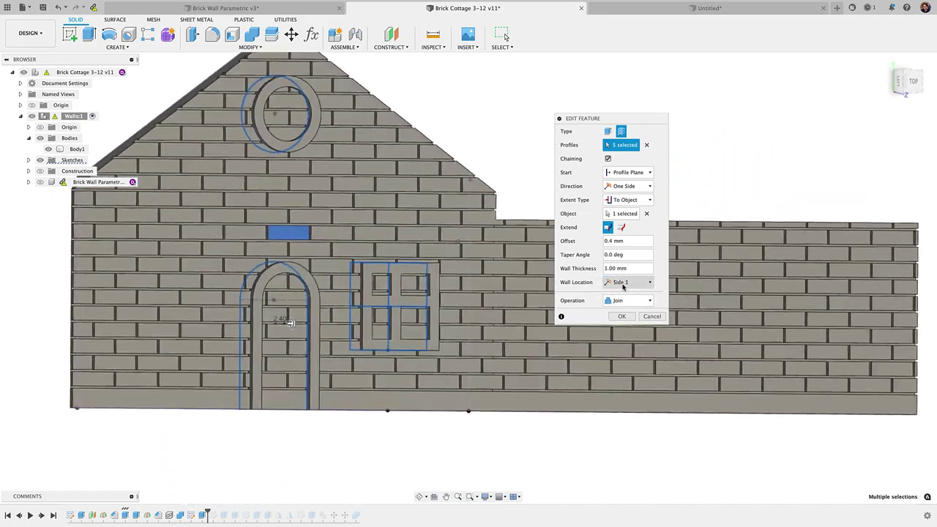
left_click(626, 282)
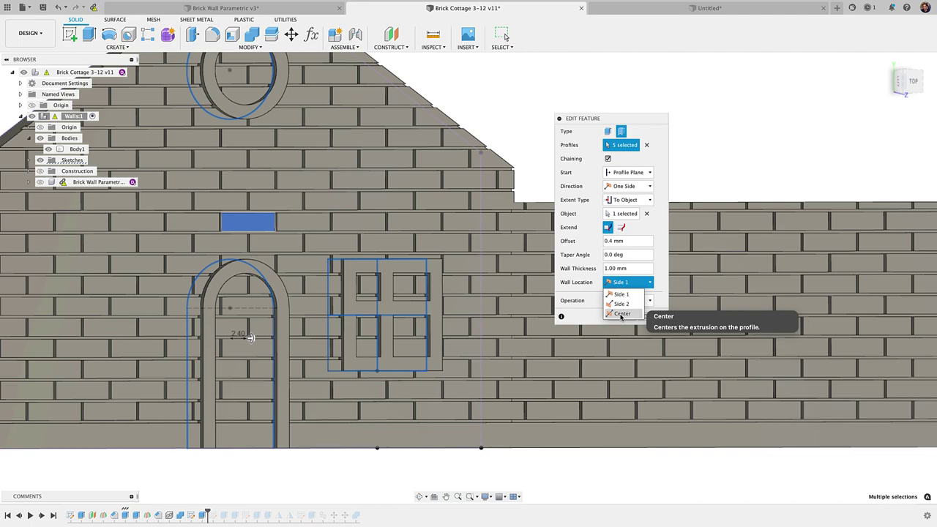
left_click(621, 317)
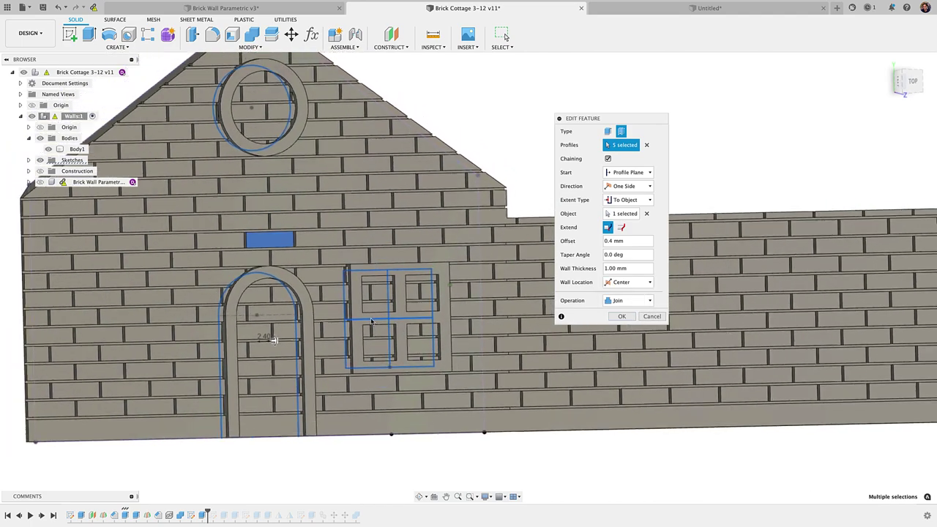
middle_click_drag(371, 321, 371, 313, "shift")
left_click(919, 85)
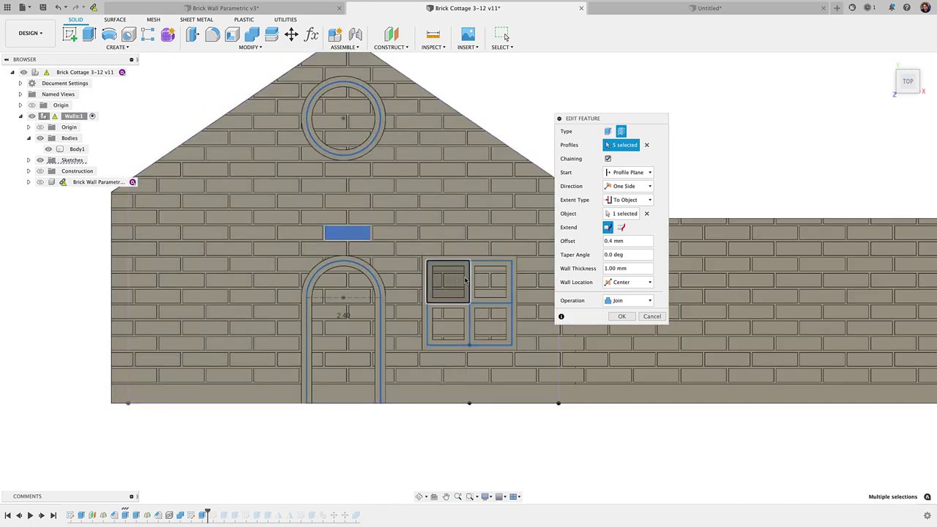
scroll(472, 306, "up", 3)
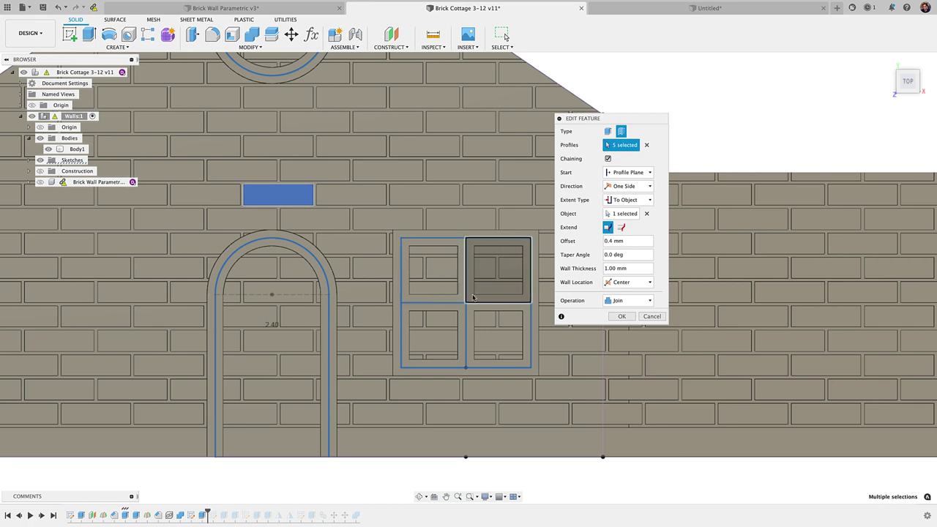
scroll(470, 293, "down", 5)
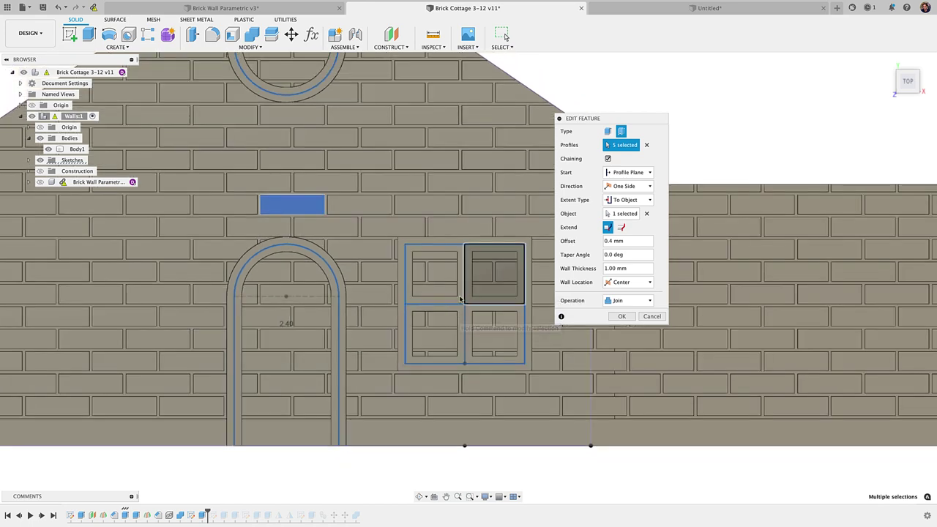
left_click(610, 316)
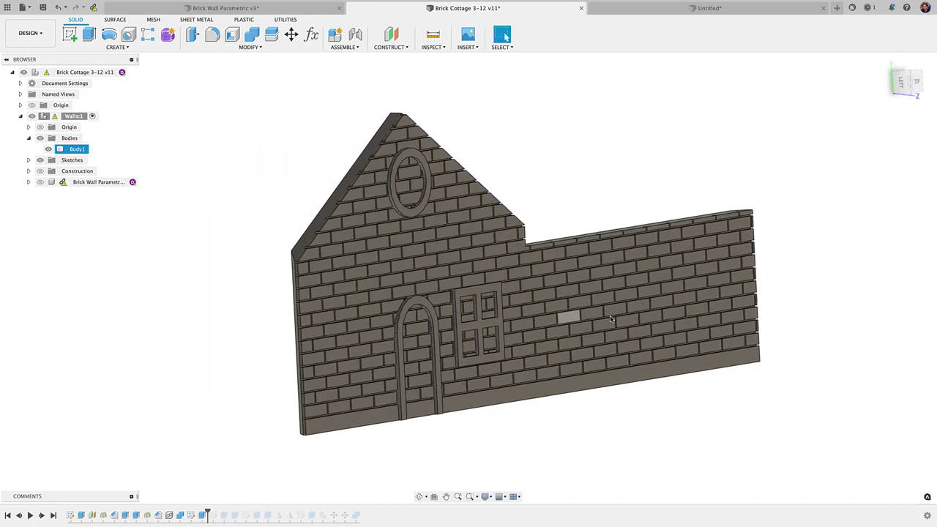
Step: Examine the door and window frames and the bricks enclosed by the arched door frame
scroll(434, 337, "up", 3)
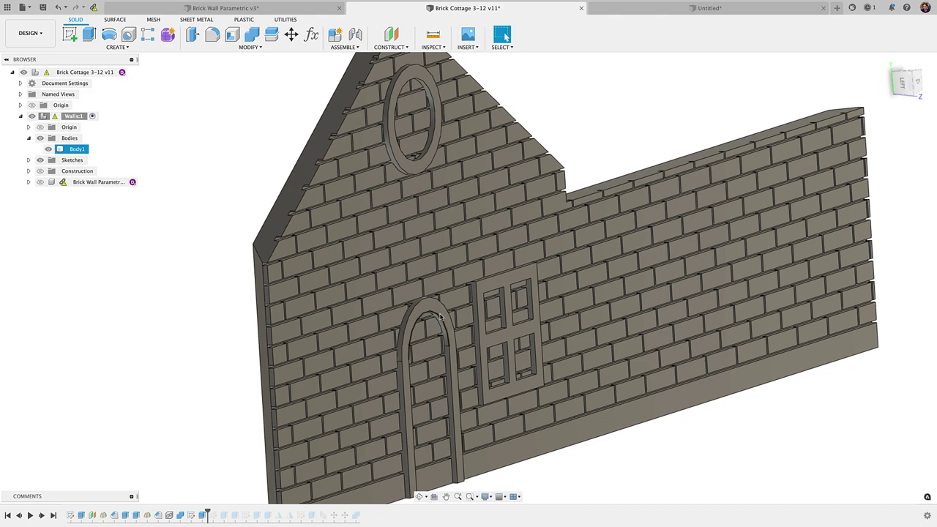
left_click(429, 372)
left_click(435, 370)
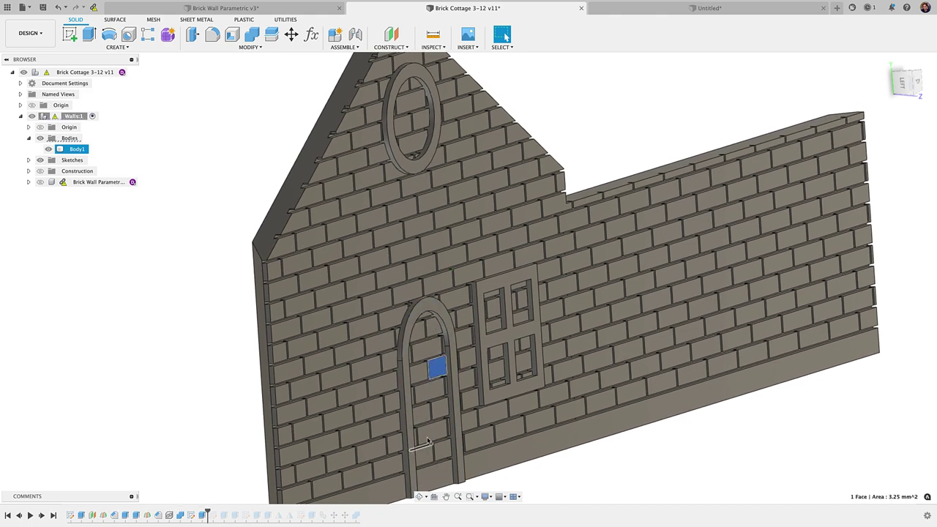
middle_click_drag(429, 391, 401, 357, "shift")
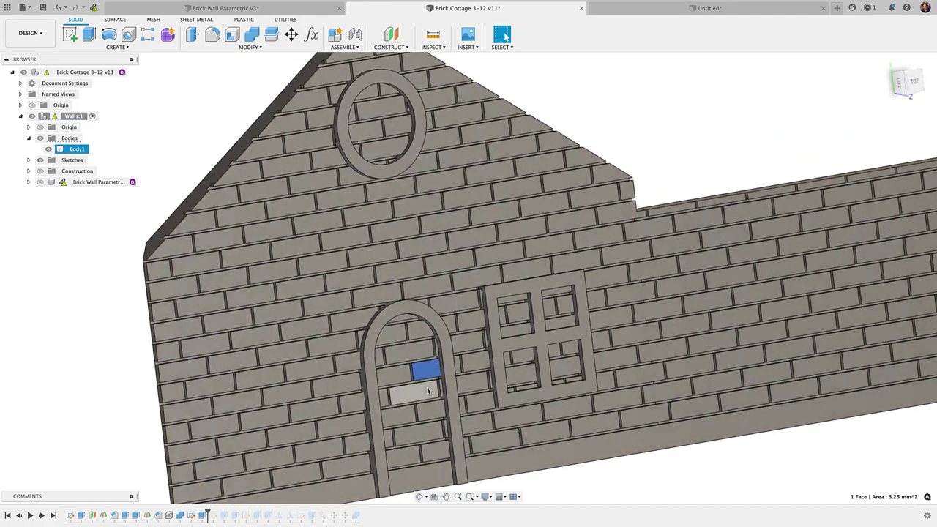
scroll(400, 358, "down", 2)
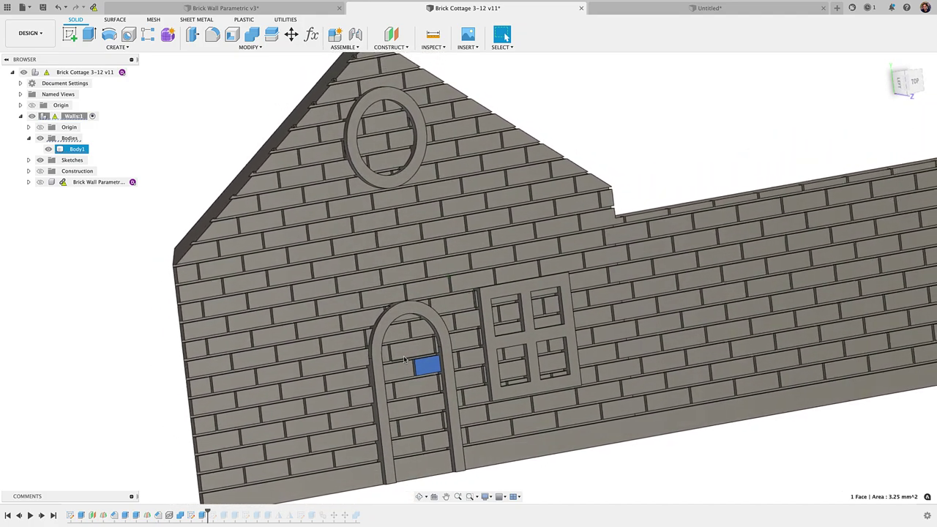
scroll(404, 357, "down", 2)
middle_click_drag(404, 358, 429, 324, "shift")
left_click(366, 289)
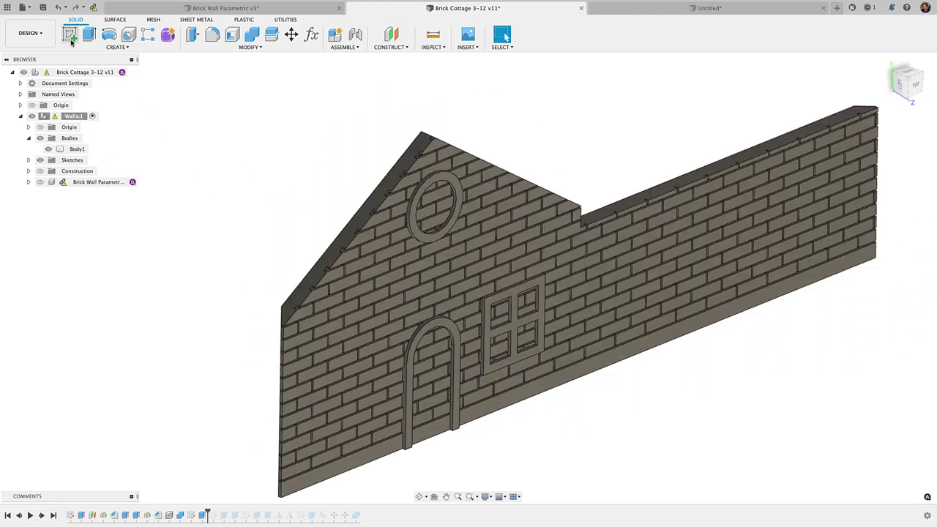
Step: Create a sketch on the flat back face of the gable wall
left_click(70, 34)
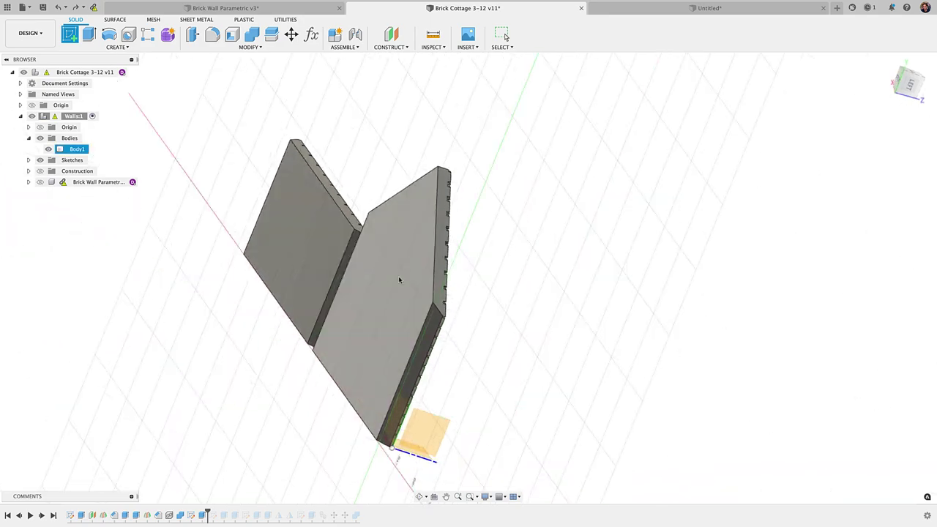
left_click(399, 278)
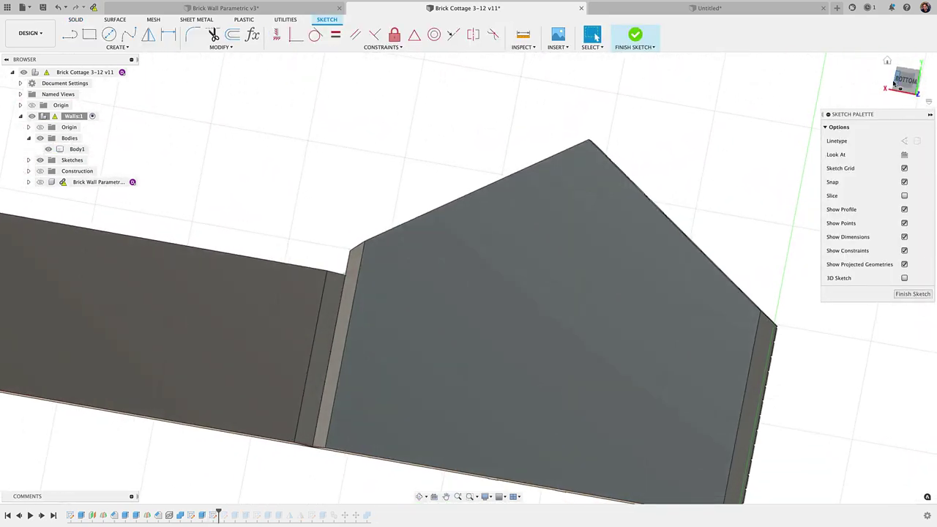
left_click(893, 83)
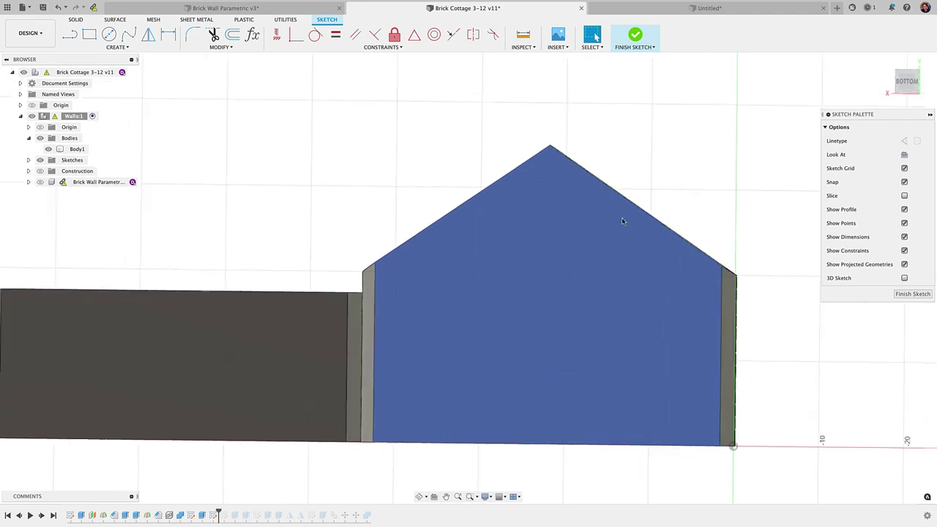
middle_click_drag(607, 223, 431, 257, "shift")
Step: Project the front faces of the round window, arched door and four-pane window frames into the back-face sketch and finish the sketch
key("p")
scroll(439, 256, "up", 4)
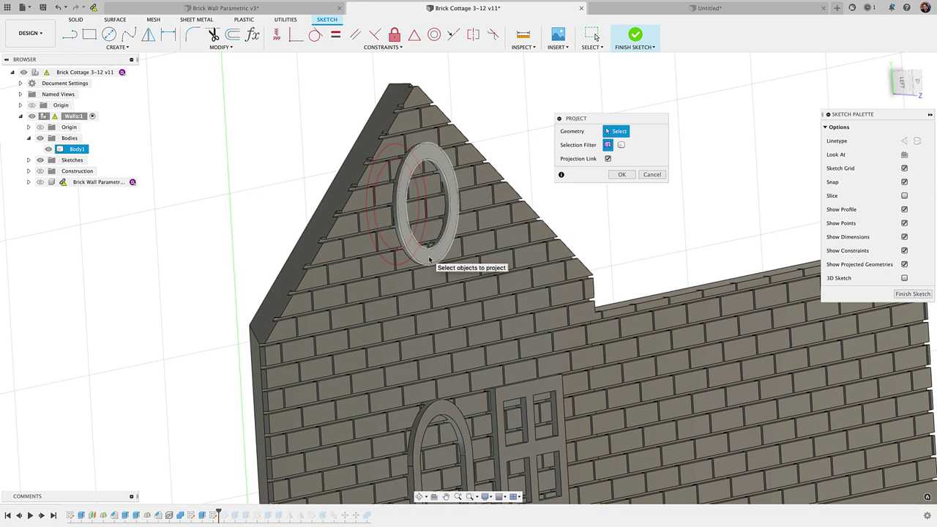
left_click(430, 260)
scroll(430, 260, "down", 2)
left_click(459, 468)
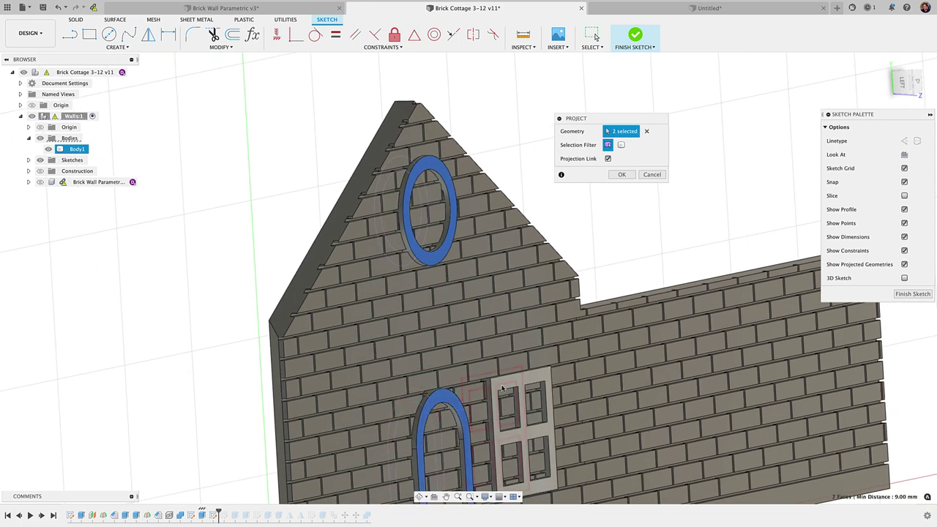
left_click(508, 385)
left_click(622, 174)
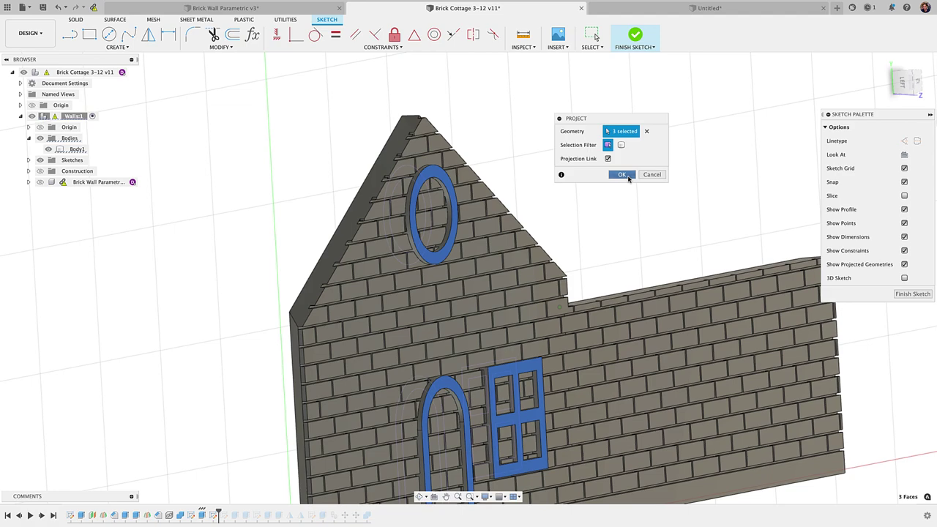
middle_click_drag(628, 179, 690, 242, "shift")
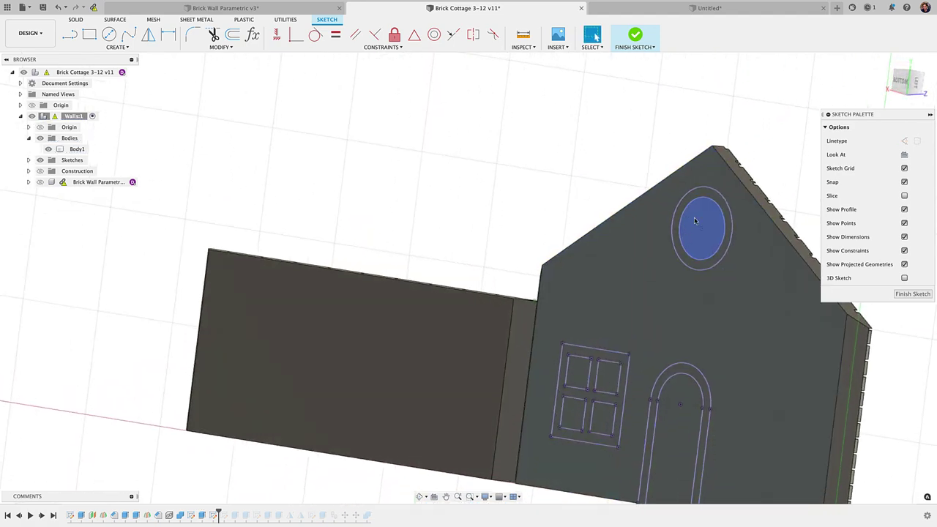
left_click(635, 38)
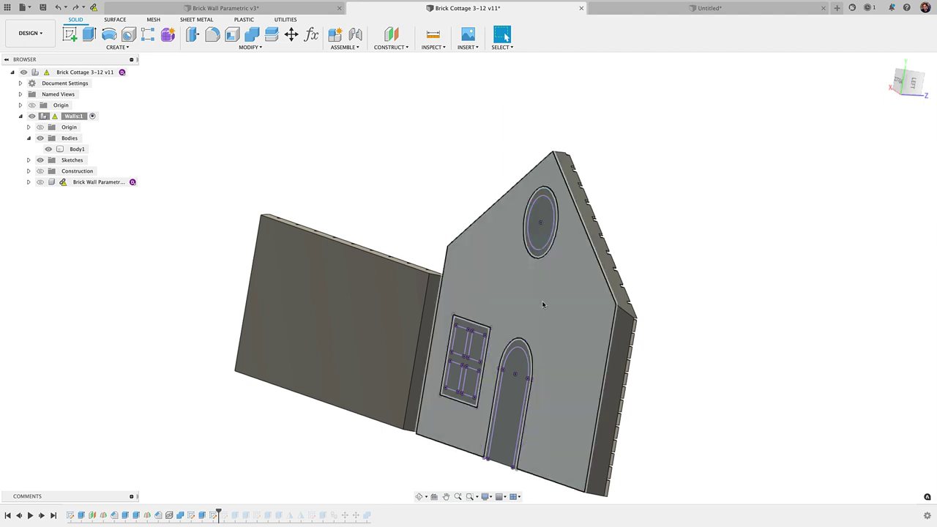
Step: Start an extrude with the inner profiles of the arched door, the round window and the four window panes
key("e")
left_click(515, 395)
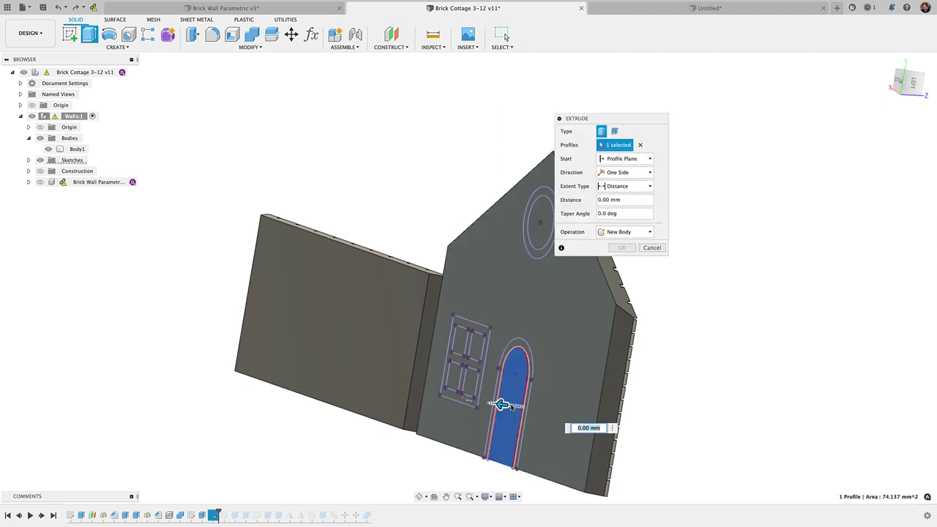
left_click(534, 233)
scroll(457, 344, "up", 3)
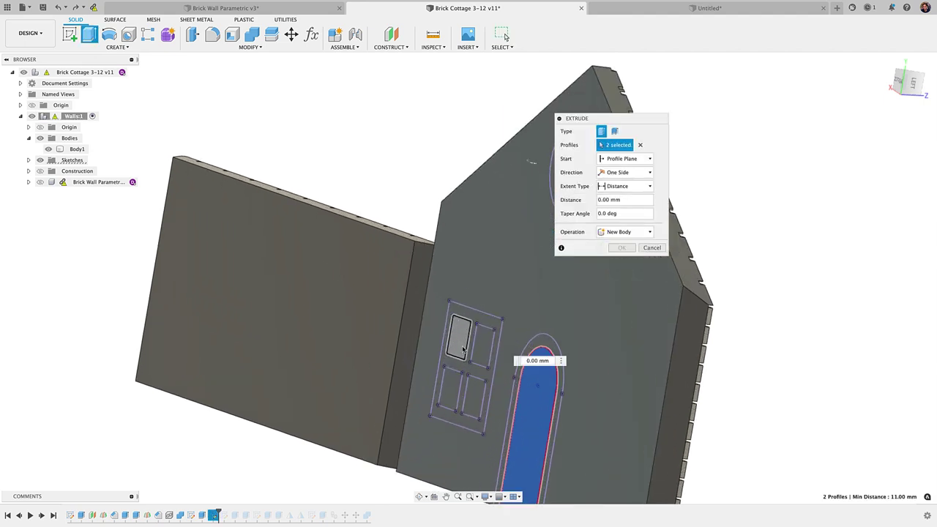
left_click(458, 339)
left_click(489, 345)
left_click(455, 389)
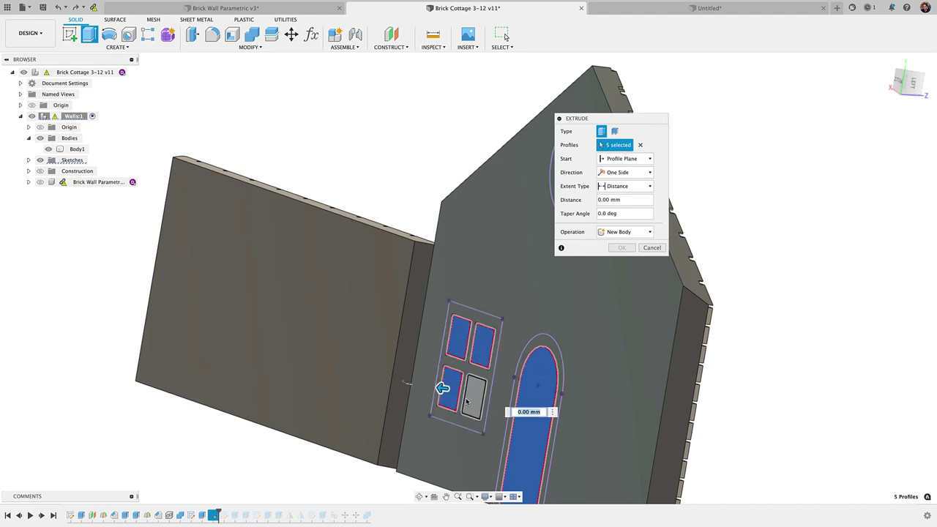
left_click(478, 397)
scroll(466, 401, "down", 2)
middle_click_drag(465, 402, 448, 384, "shift")
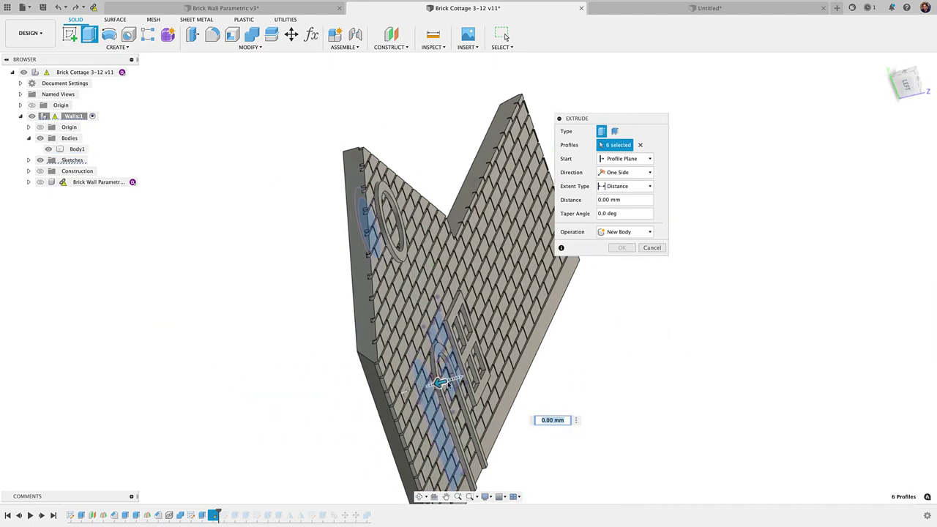
Step: Extrude the six profiles through the wall as a cut with the extent type set to All
left_click_drag(440, 382, 503, 364)
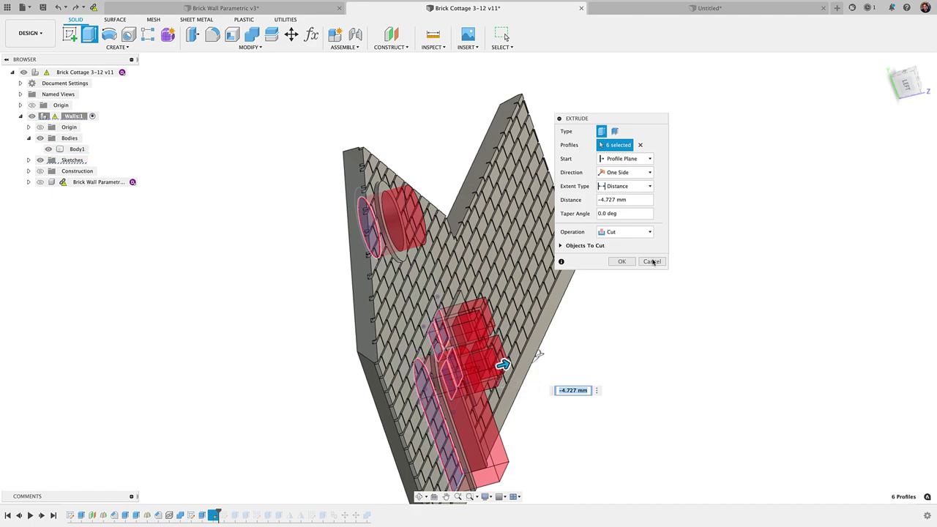
left_click(629, 186)
left_click(615, 210)
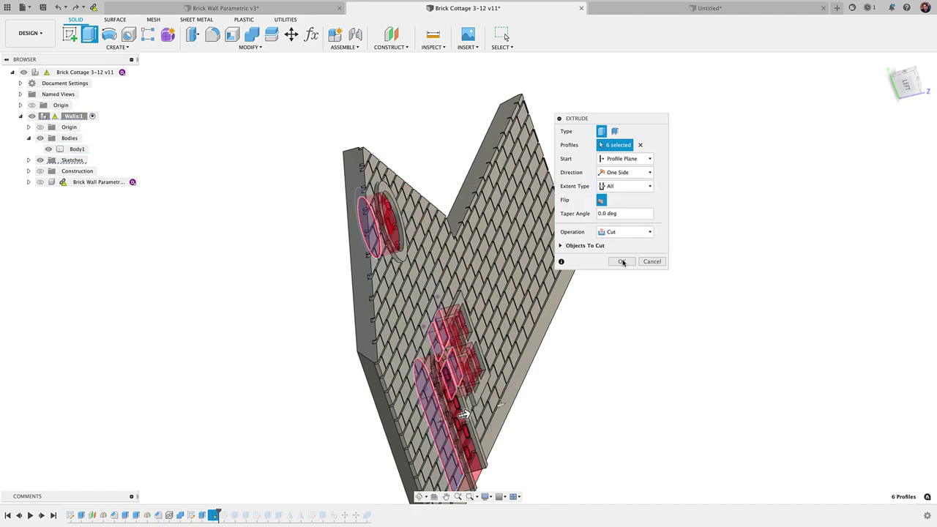
left_click(623, 263)
Step: Examine the openings cut through the gable wall and the front face of the arched door frame
middle_click_drag(618, 253, 520, 177, "shift")
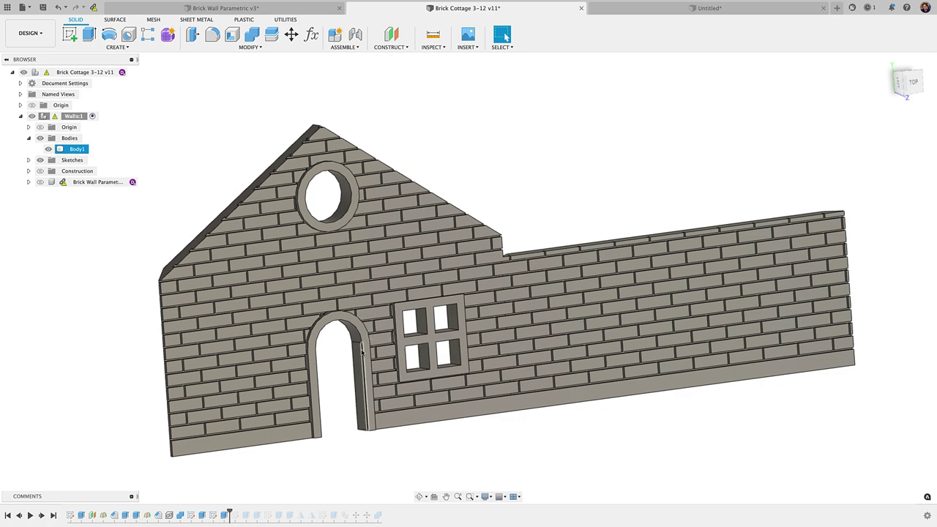
middle_click_drag(362, 352, 364, 344, "shift")
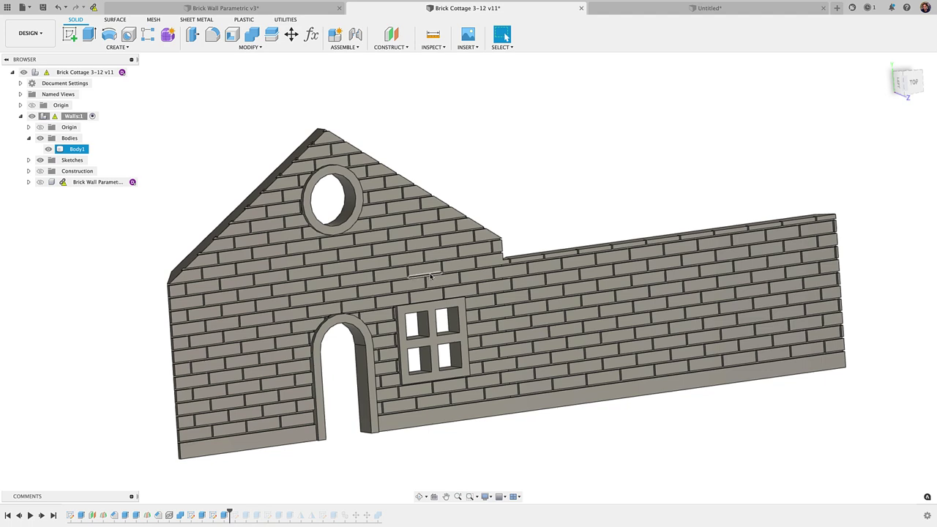
middle_click_drag(410, 292, 415, 293, "shift")
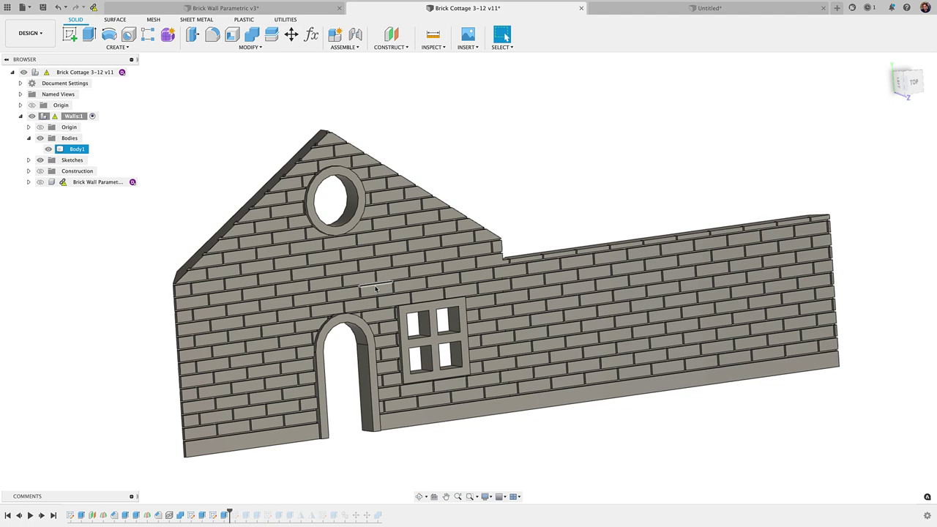
middle_click_drag(373, 291, 344, 381, "shift")
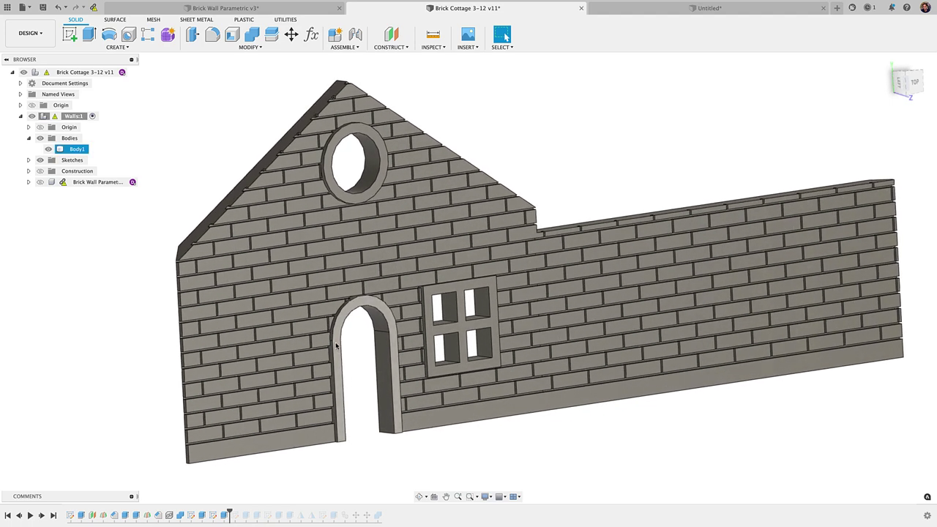
left_click(341, 381)
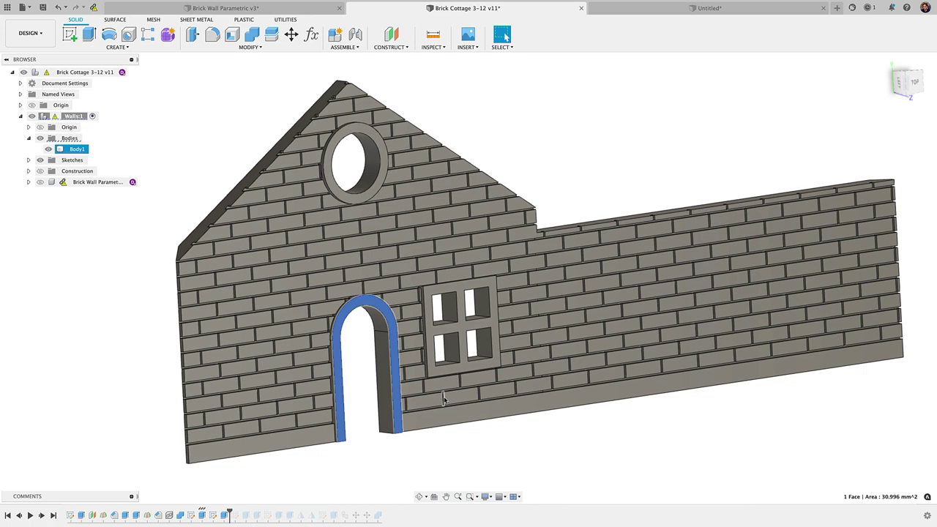
left_click(533, 140)
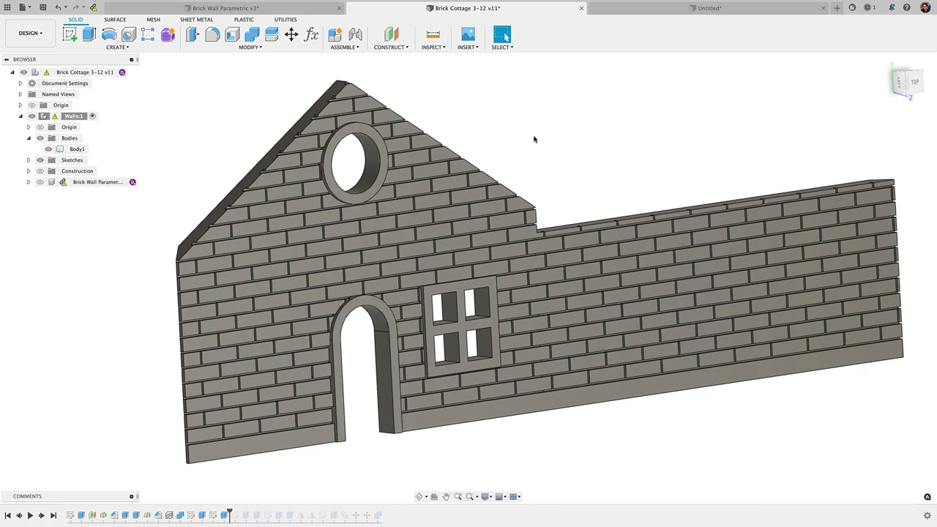
middle_click_drag(596, 187, 724, 194, "shift")
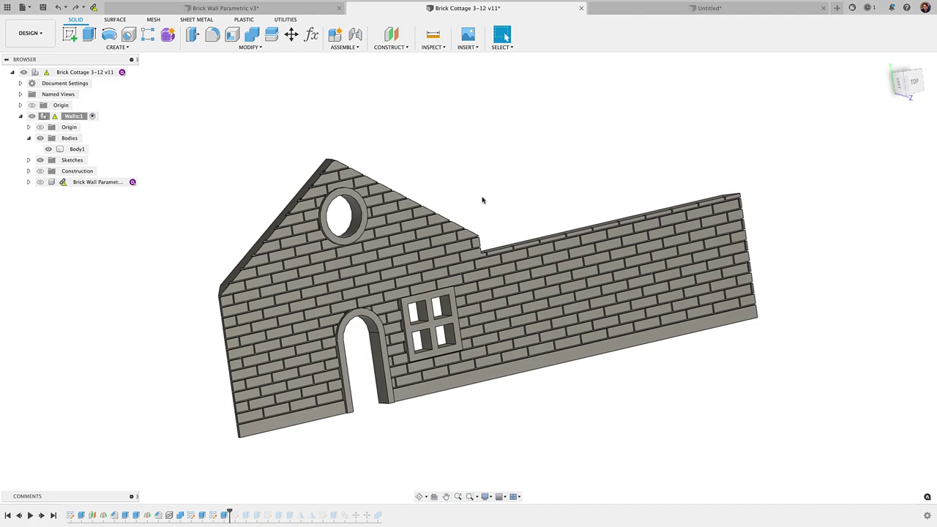
right_click(488, 140)
left_click(455, 151)
left_click(530, 280)
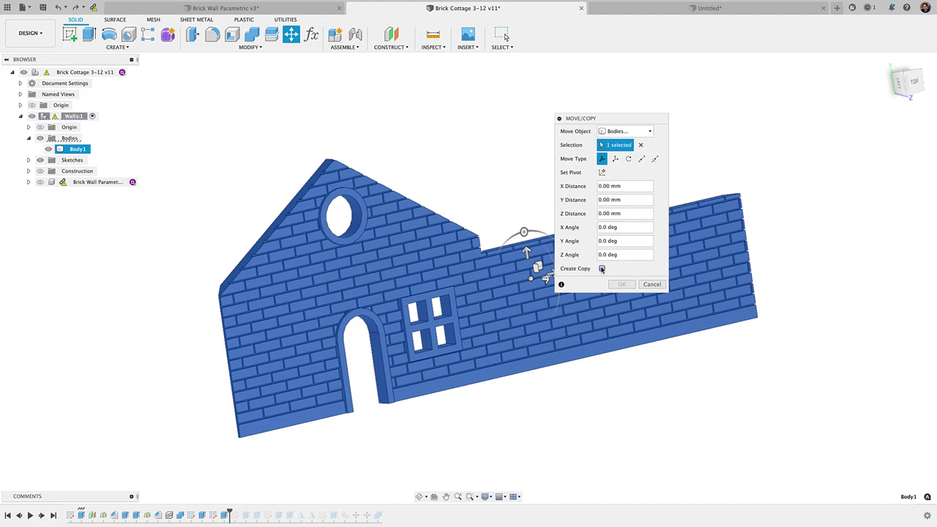
left_click(602, 268)
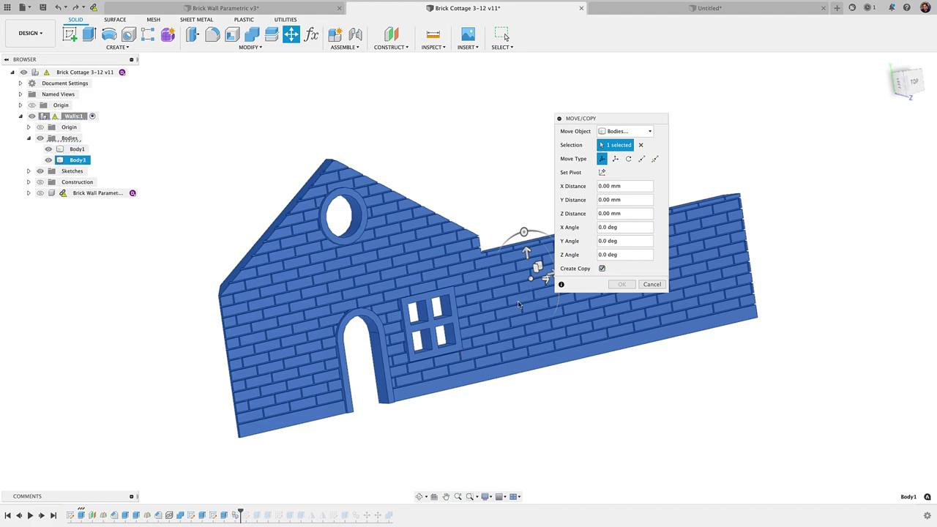
left_click_drag(488, 283, 685, 238)
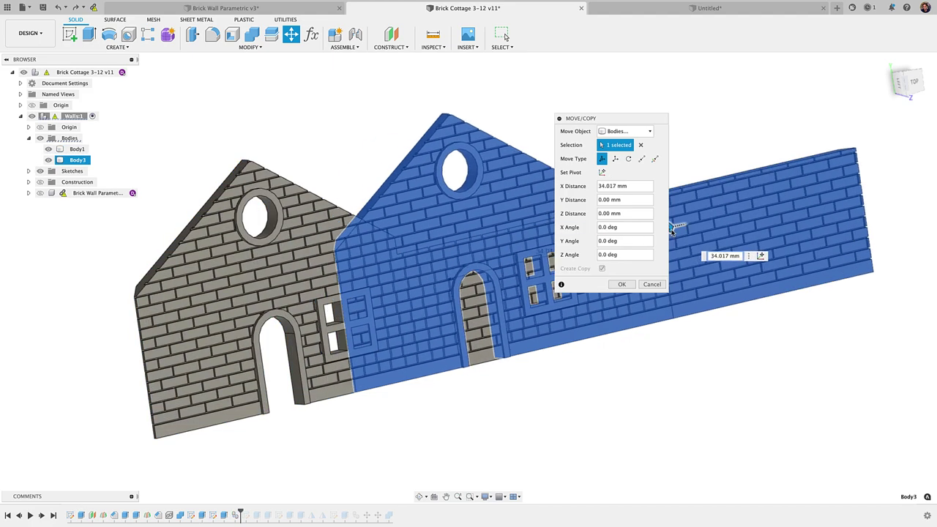
key("Escape")
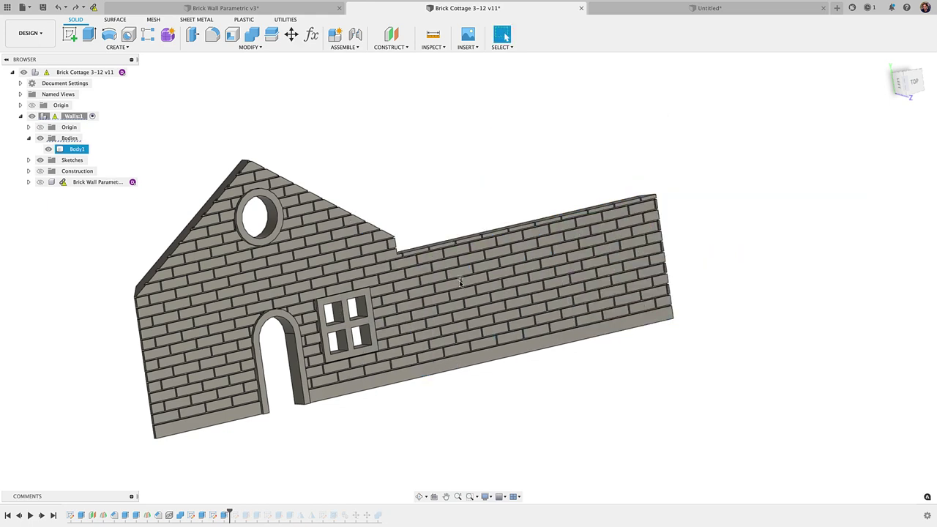
Step: Inspect the brick wall with its framed door and window openings from several angles
middle_click_drag(440, 302, 531, 306)
scroll(505, 336, "up", 3)
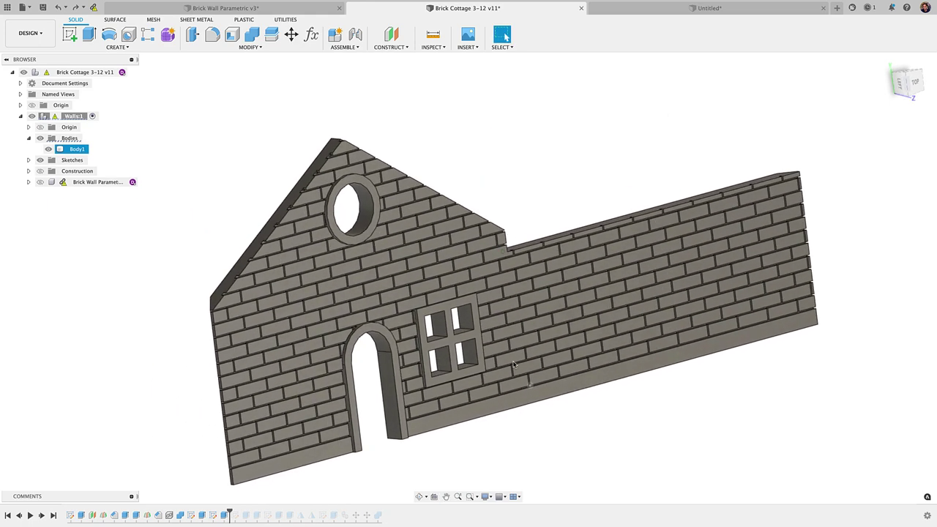
scroll(486, 346, "down", 1)
scroll(486, 347, "down", 1)
scroll(486, 346, "up", 2)
middle_click_drag(487, 346, 486, 346, "shift")
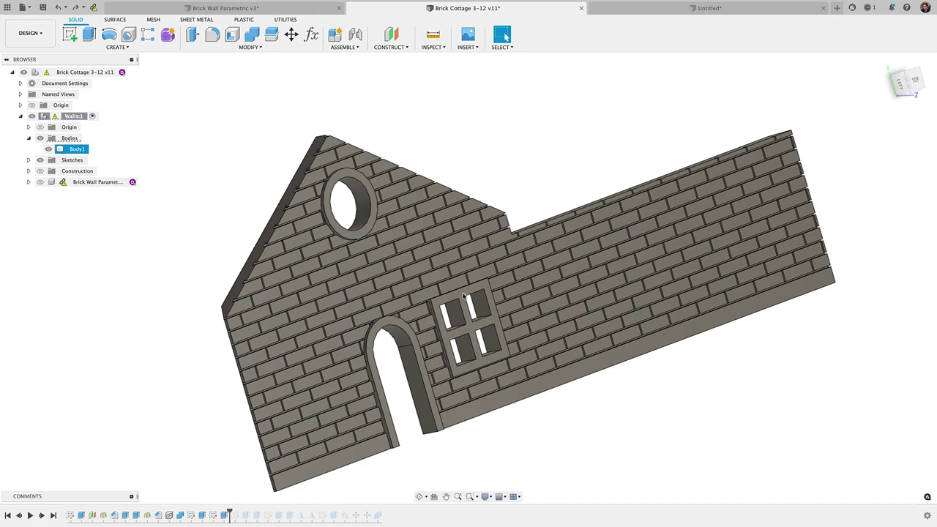
middle_click_drag(463, 295, 374, 273, "shift")
scroll(381, 278, "up", 2)
middle_click_drag(454, 307, 640, 283, "shift")
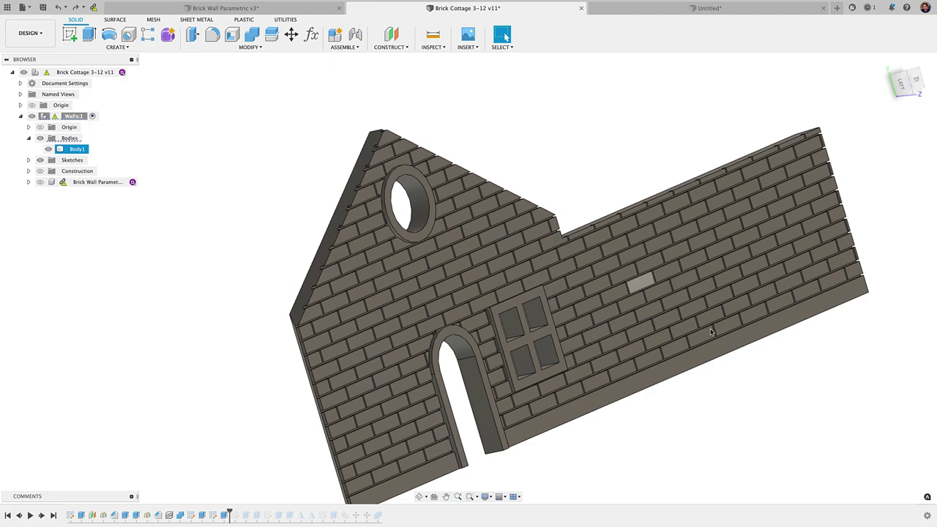
middle_click_drag(710, 333, 444, 237, "shift")
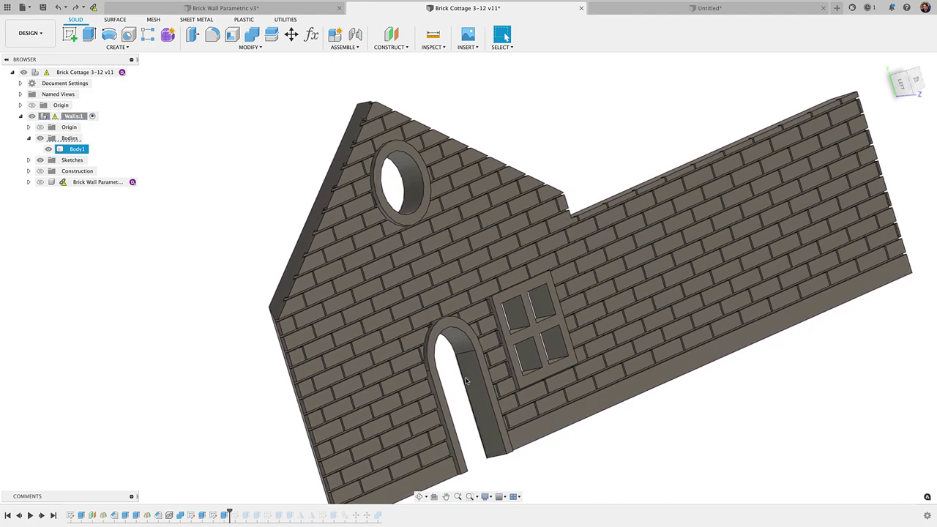
middle_click_drag(466, 380, 438, 372, "shift")
key("Escape")
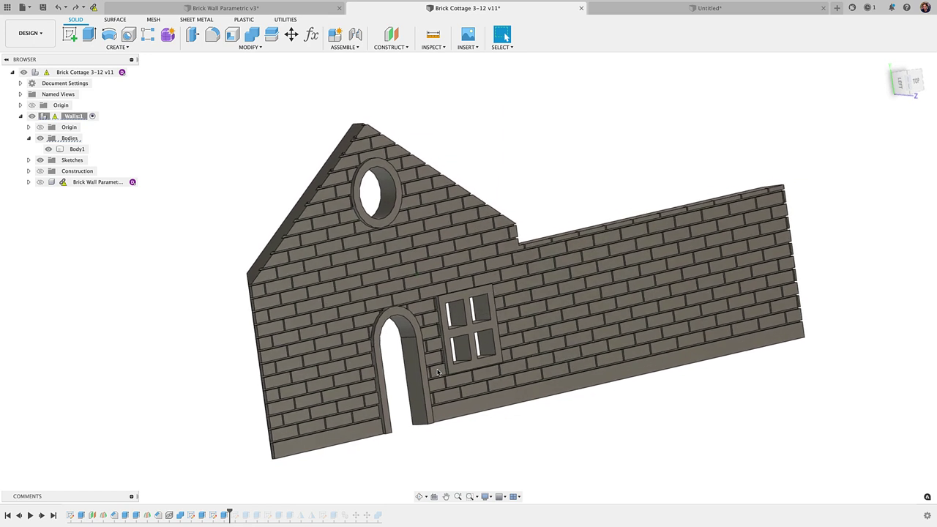